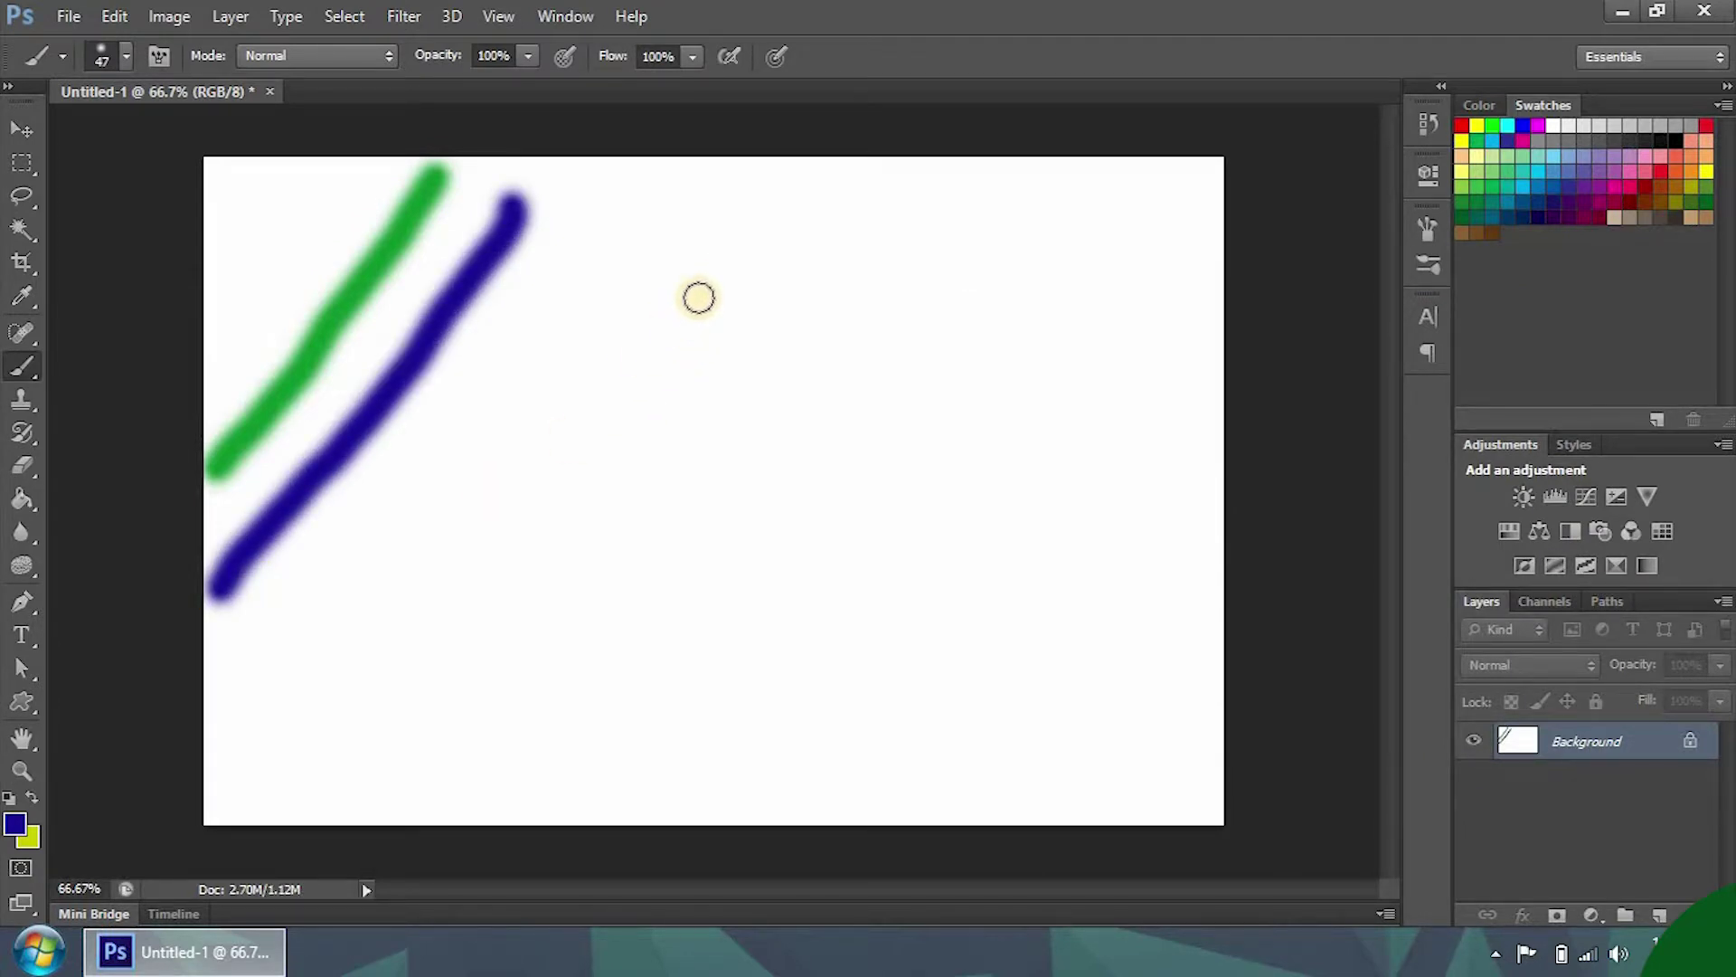
# Step: Paint a long diagonal dark blue stroke beside the existing ones using a hard round brush at 53 px
pyautogui.rightClick(698, 297)
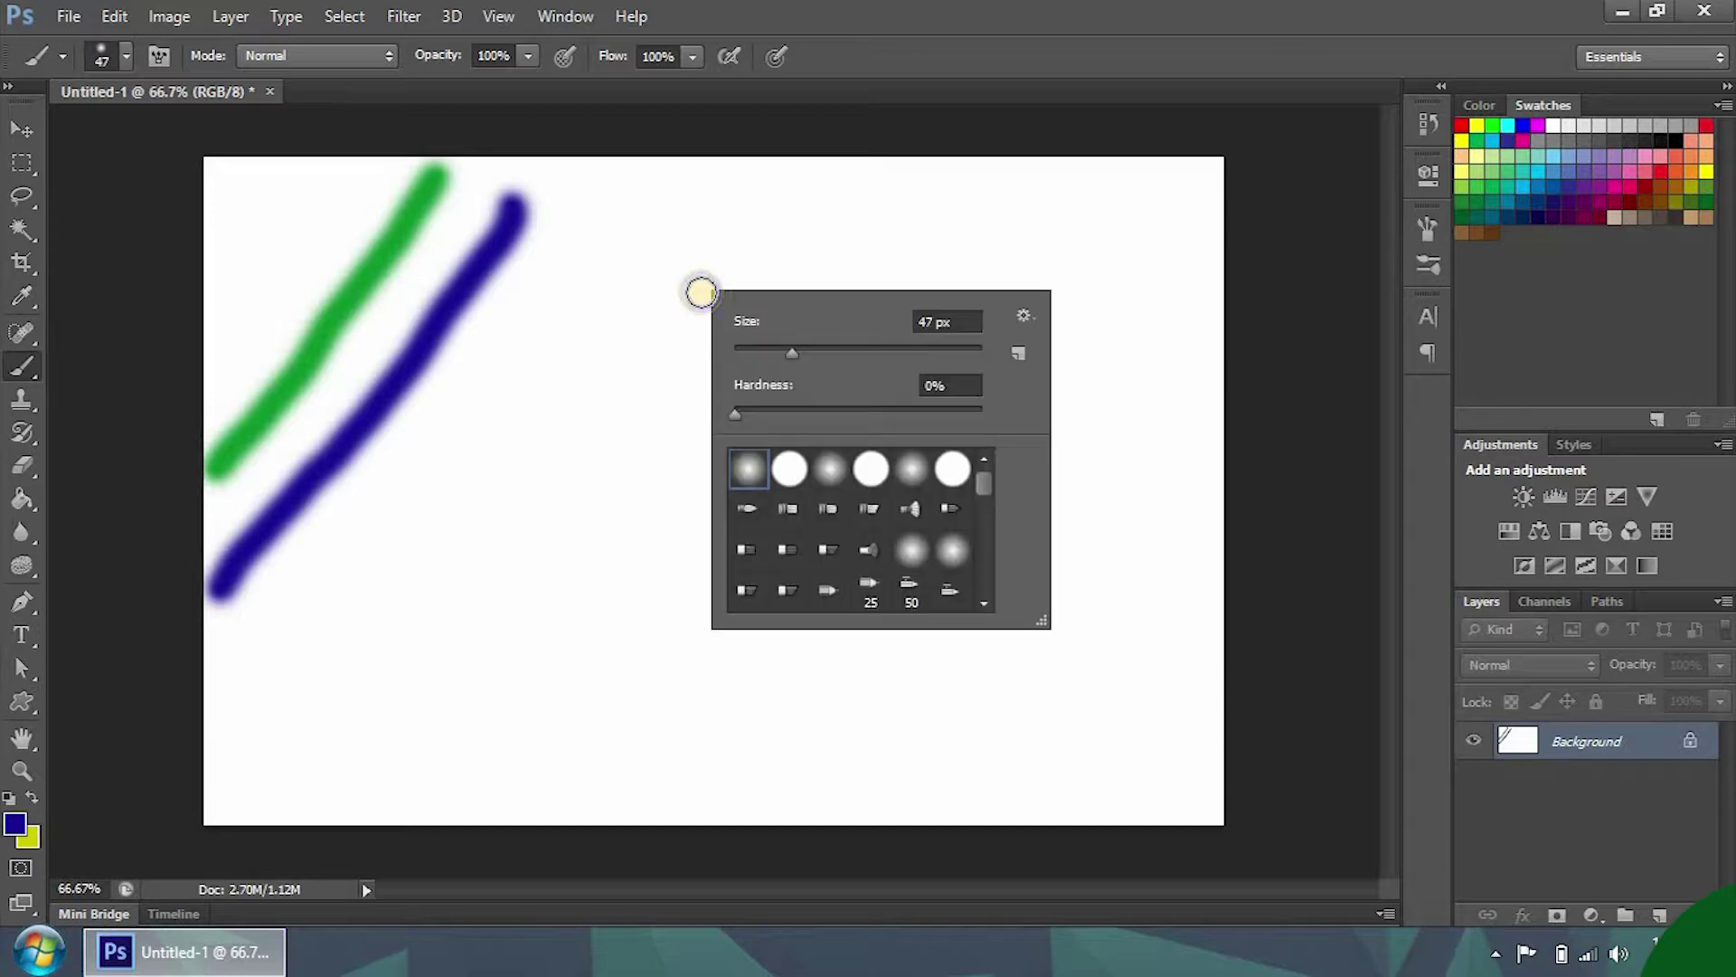
pyautogui.moveTo(789, 354)
pyautogui.mouseDown()
pyautogui.moveTo(749, 354)
pyautogui.moveTo(800, 357)
pyautogui.mouseUp()
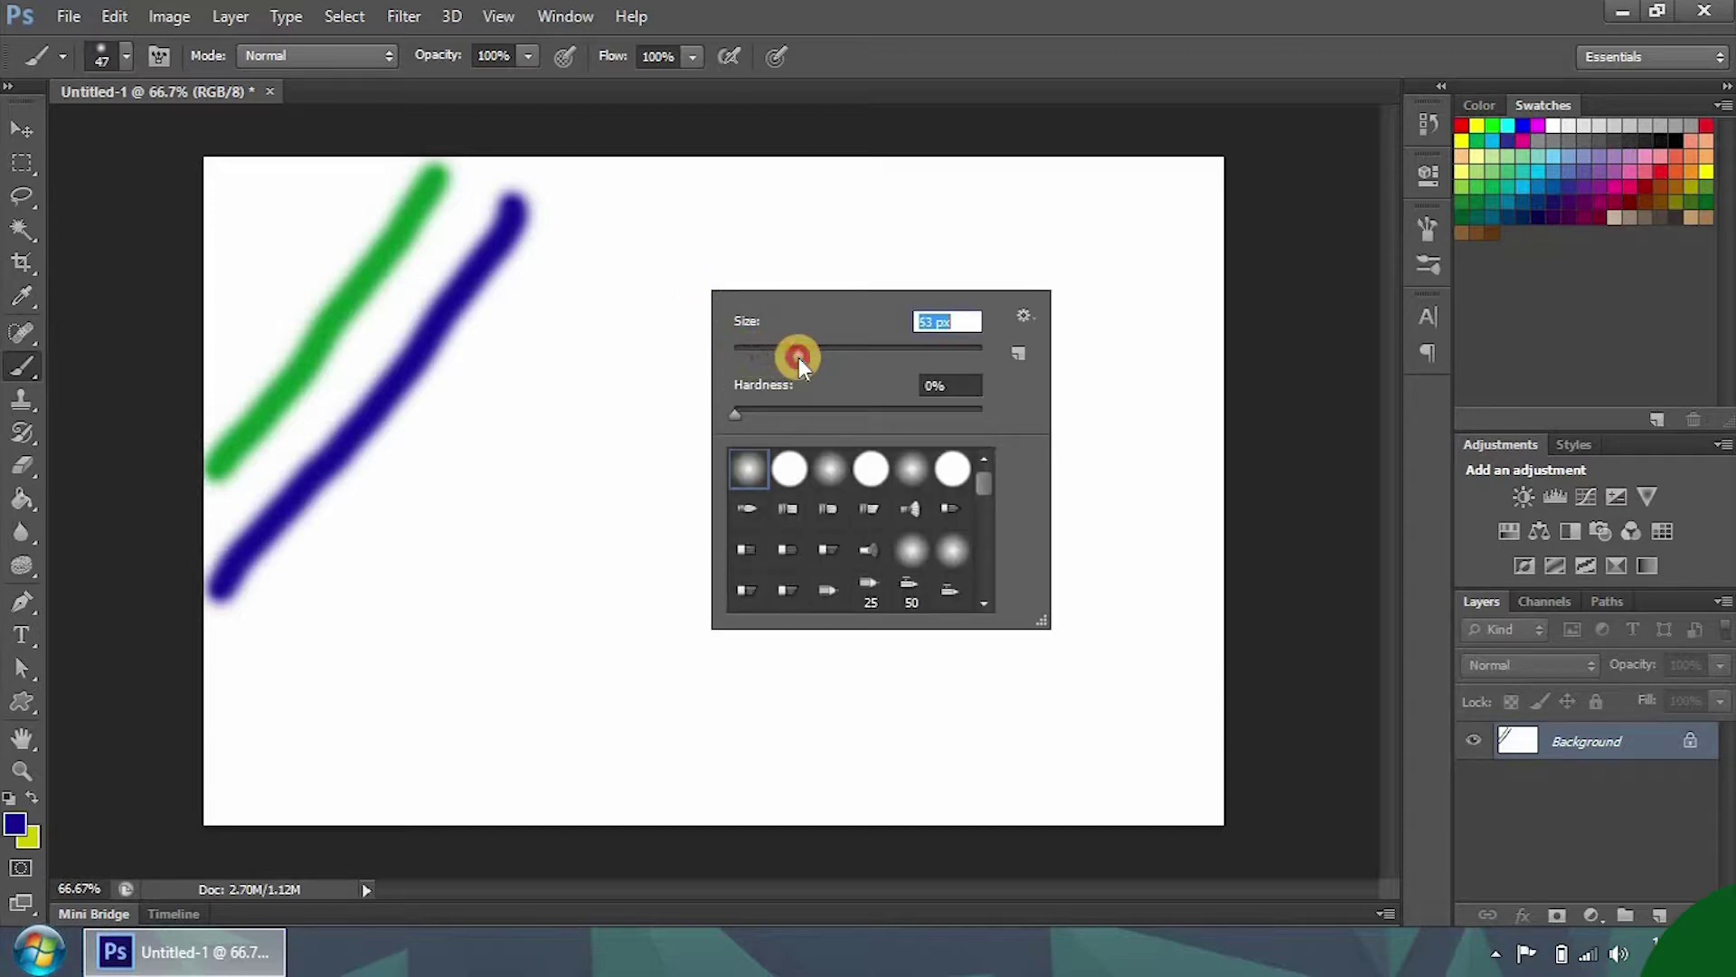
pyautogui.click(787, 470)
pyautogui.click(741, 472)
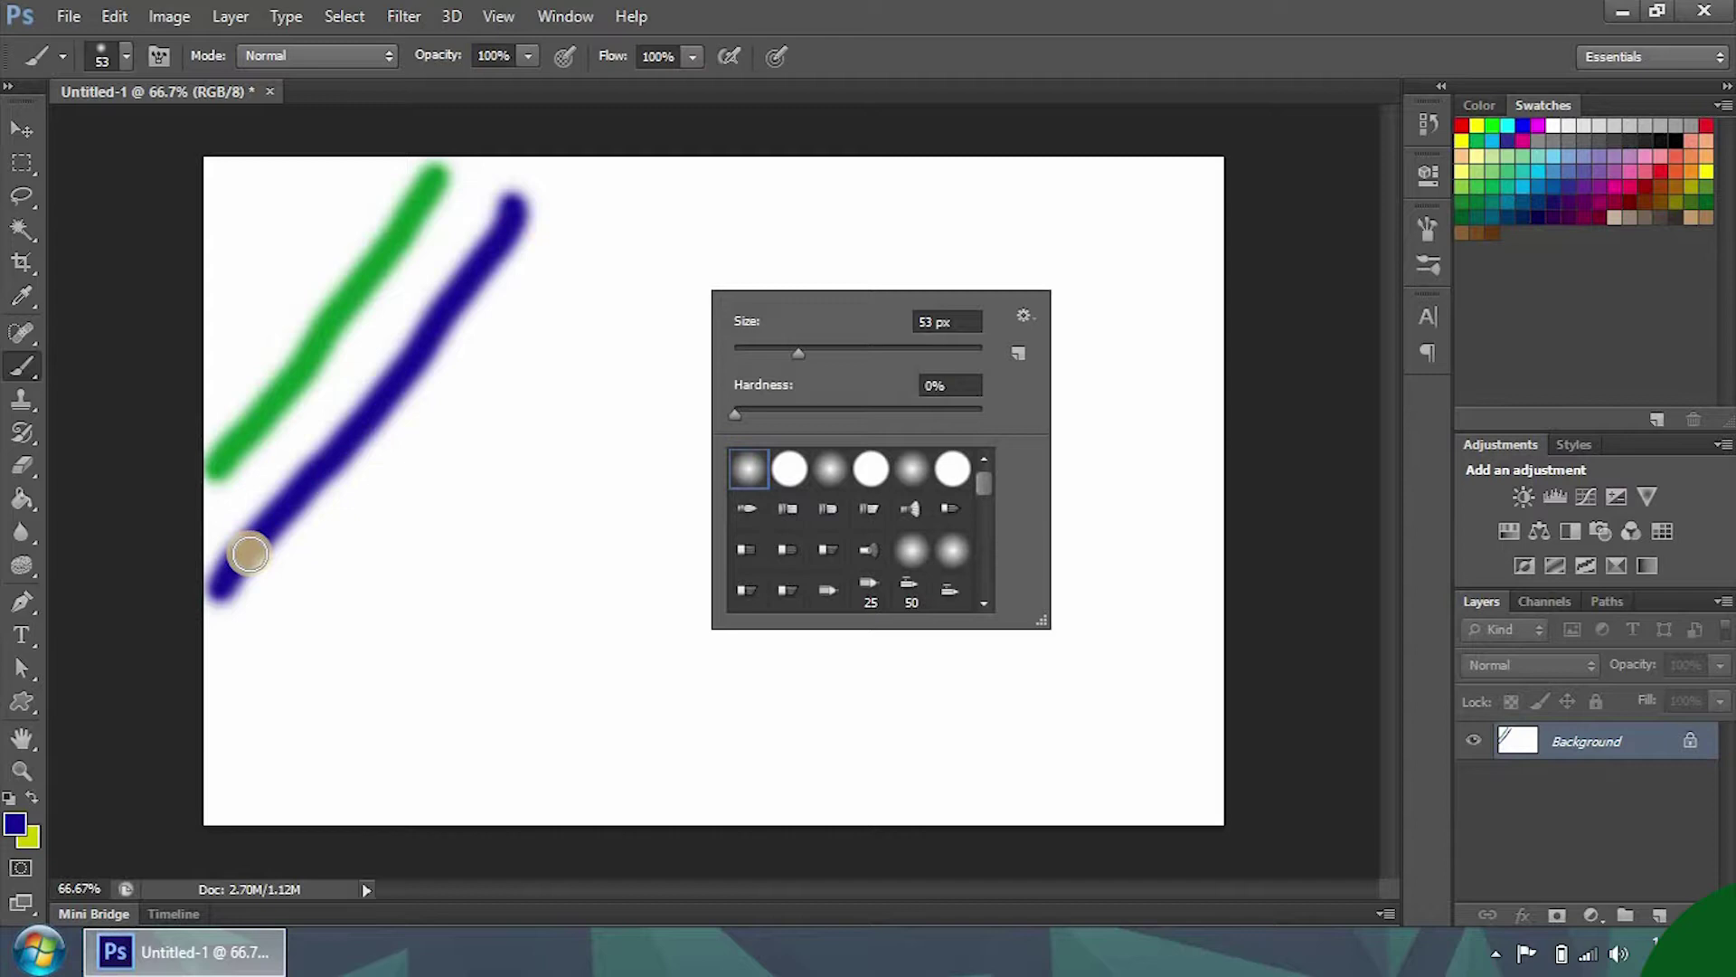
pyautogui.doubleClick(793, 468)
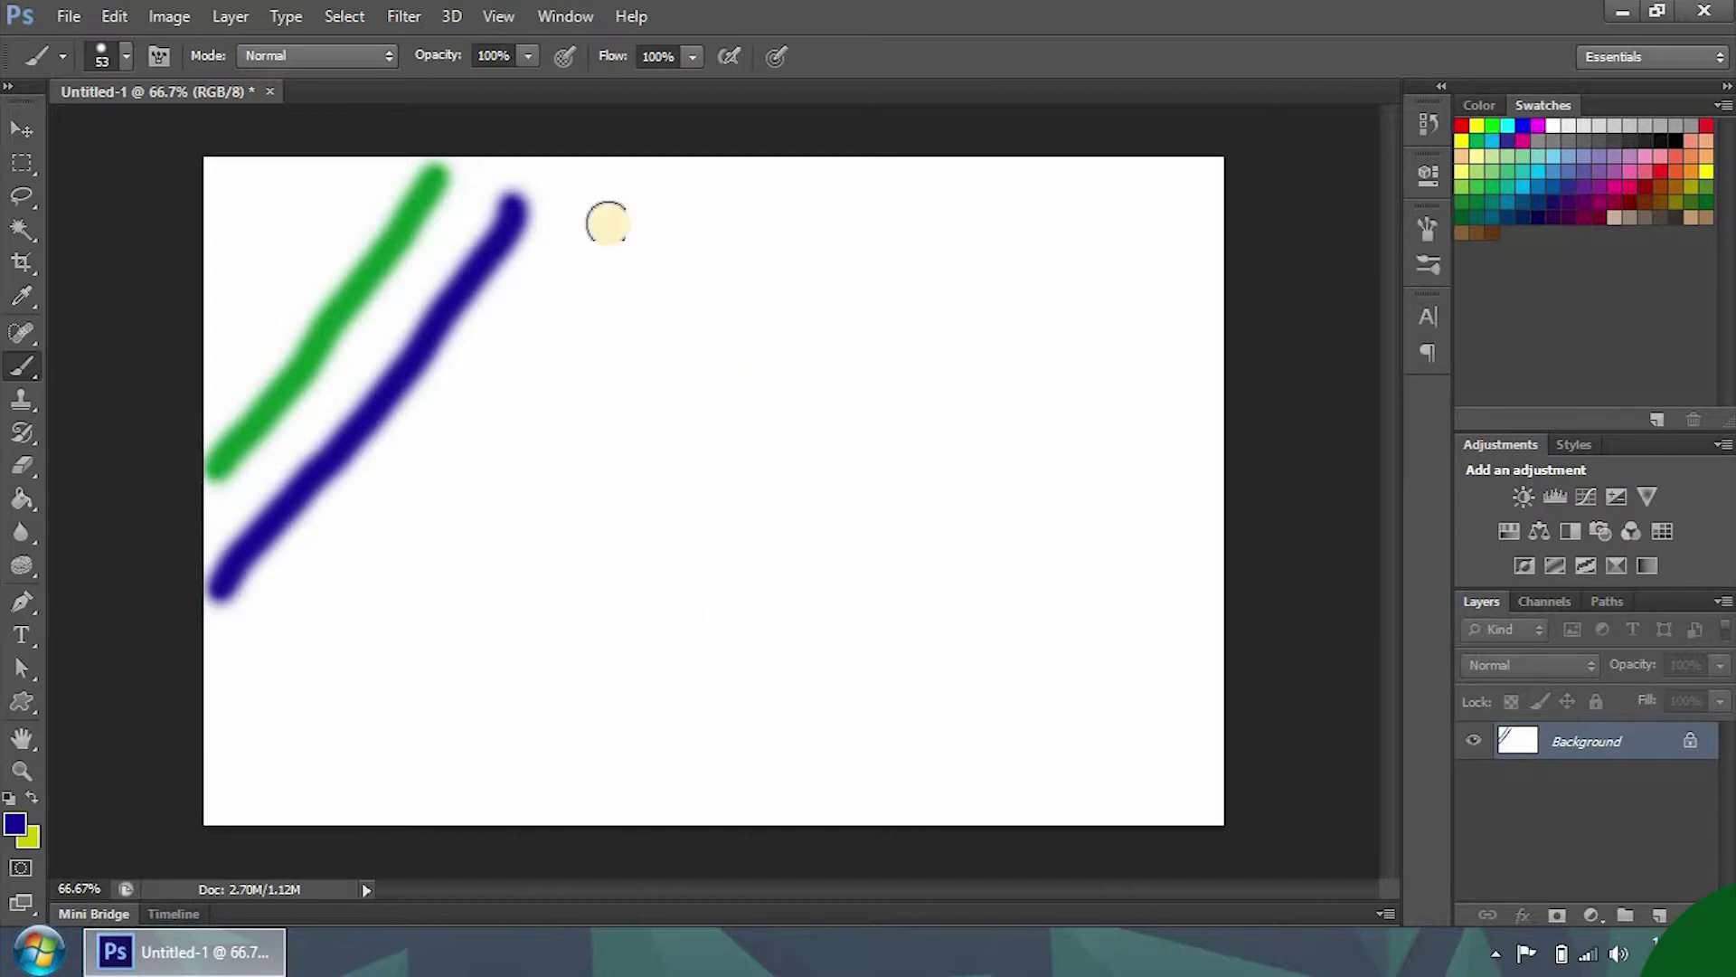
pyautogui.moveTo(611, 240); pyautogui.dragTo(536, 363)
pyautogui.moveTo(404, 554); pyautogui.dragTo(252, 744)
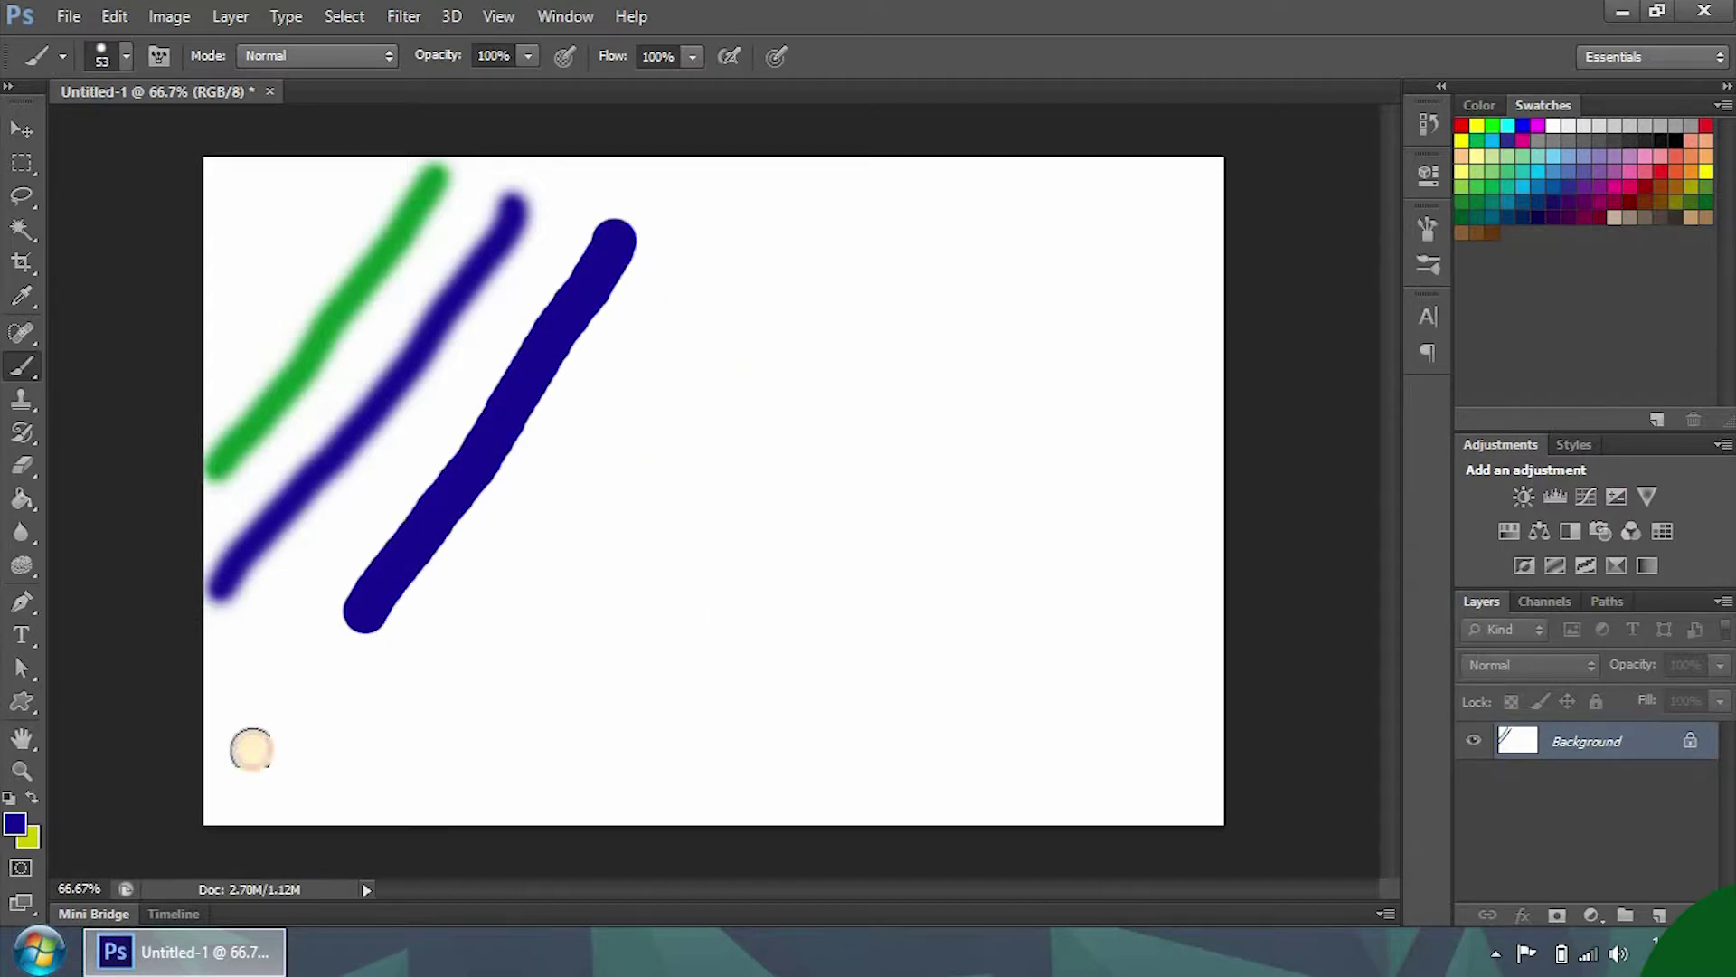
# Step: Keep the hard round brush and adjust its size to 80 px
pyautogui.rightClick(741, 275)
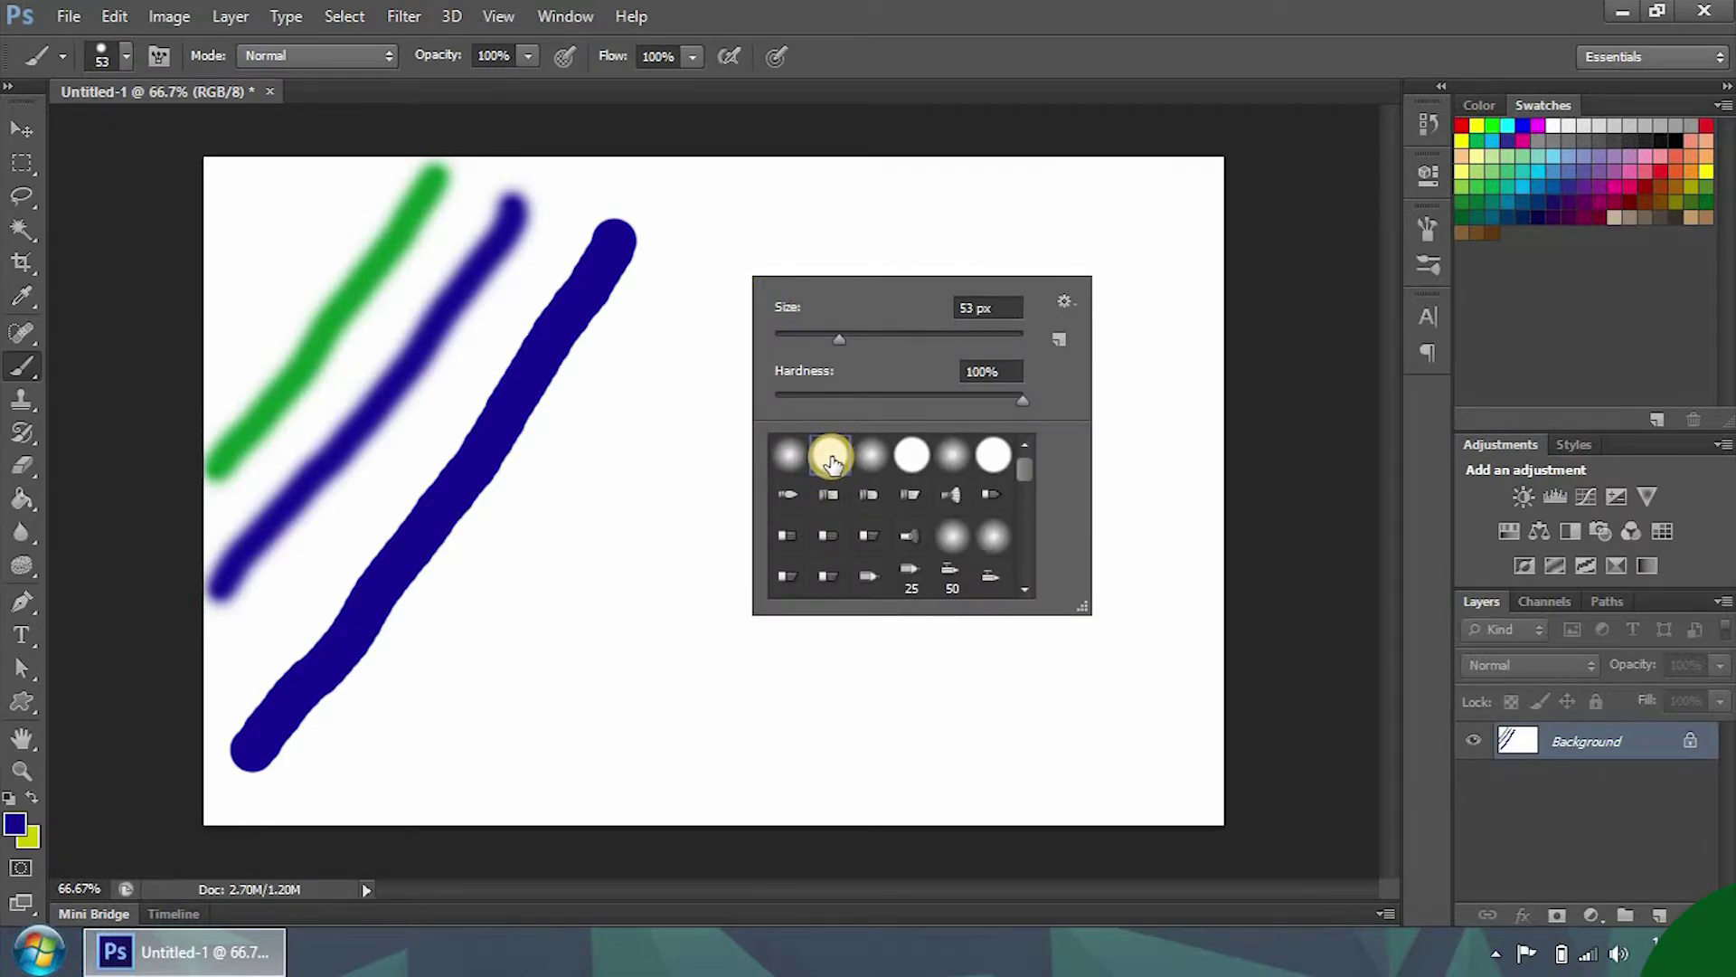
pyautogui.doubleClick(830, 461)
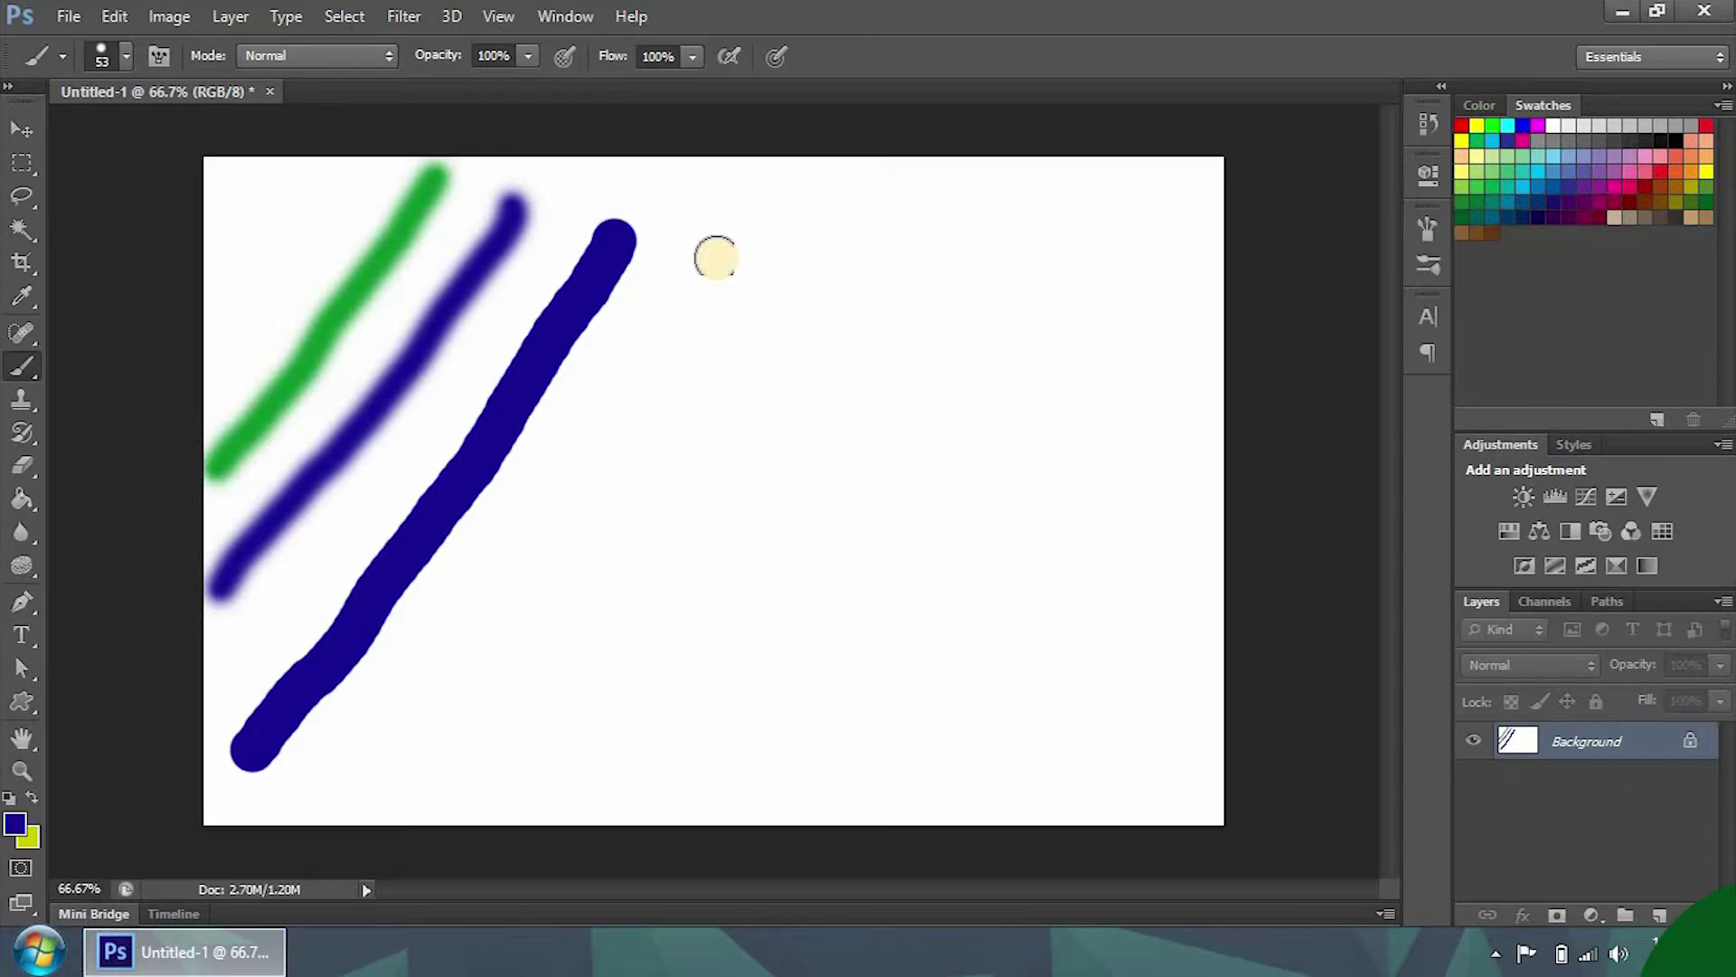
pyautogui.press(']')
pyautogui.press(']')
pyautogui.press('[')
pyautogui.press('[')
pyautogui.press('[')
pyautogui.press(']')
pyautogui.press(']')
pyautogui.press(']')
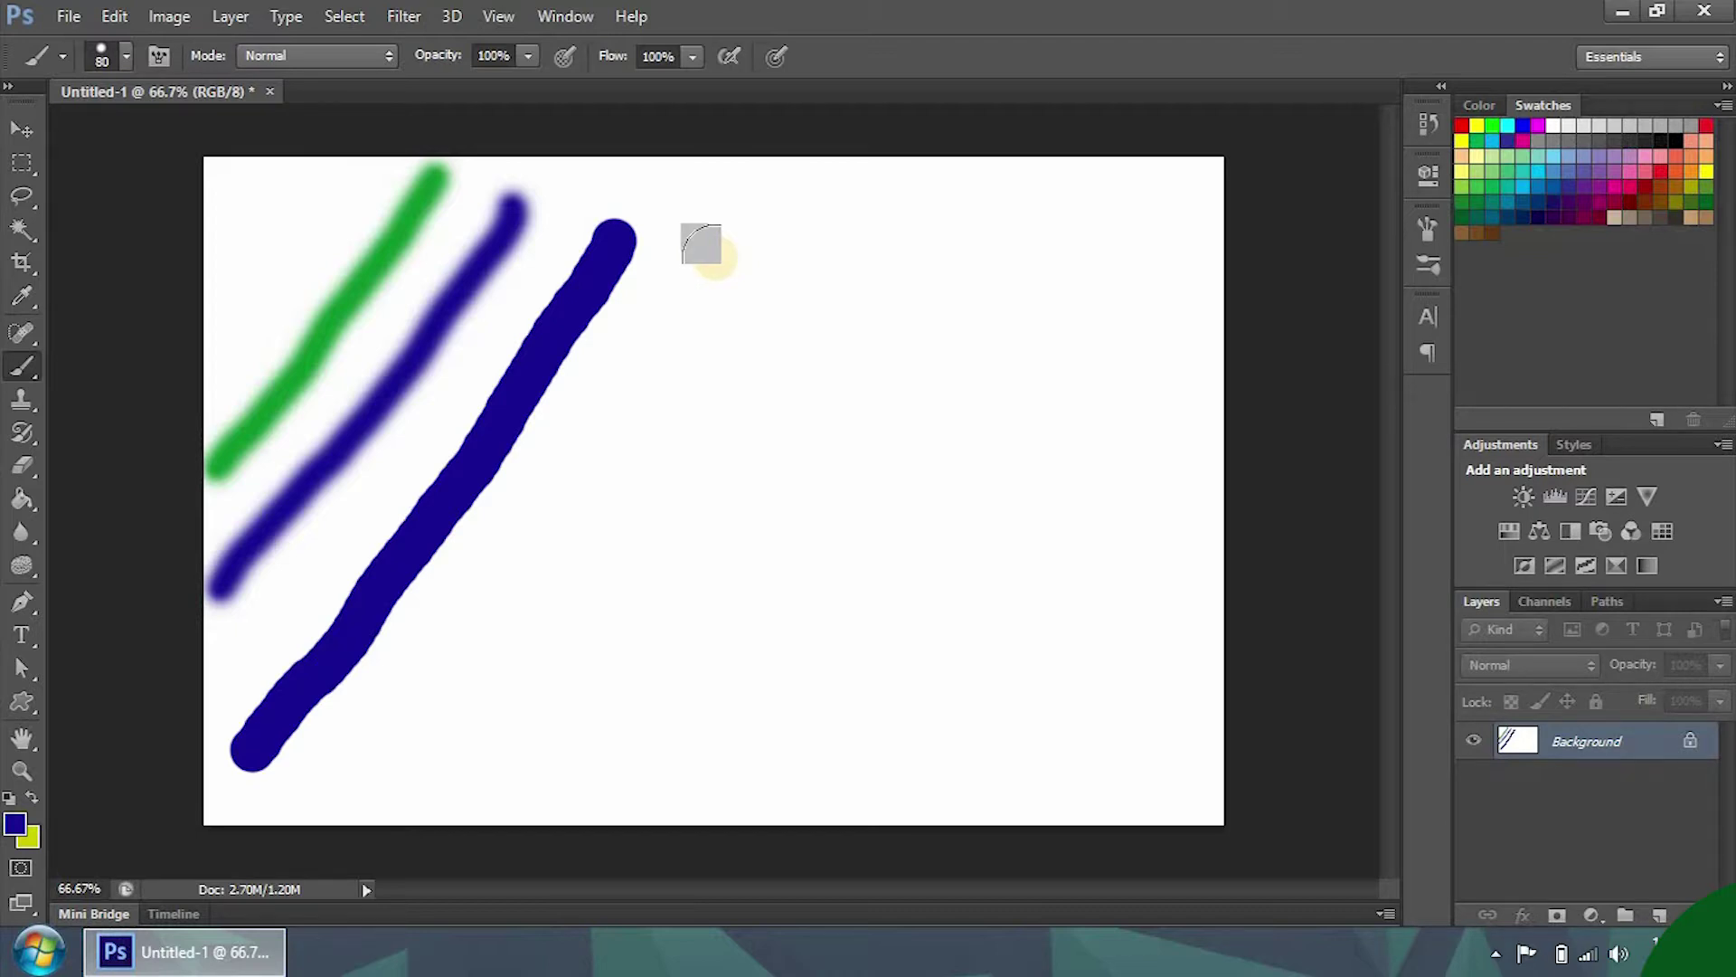
# Step: Choose the first bristle brush preset in the second row and paint a diagonal stroke beside the thick blue one
pyautogui.rightClick(714, 253)
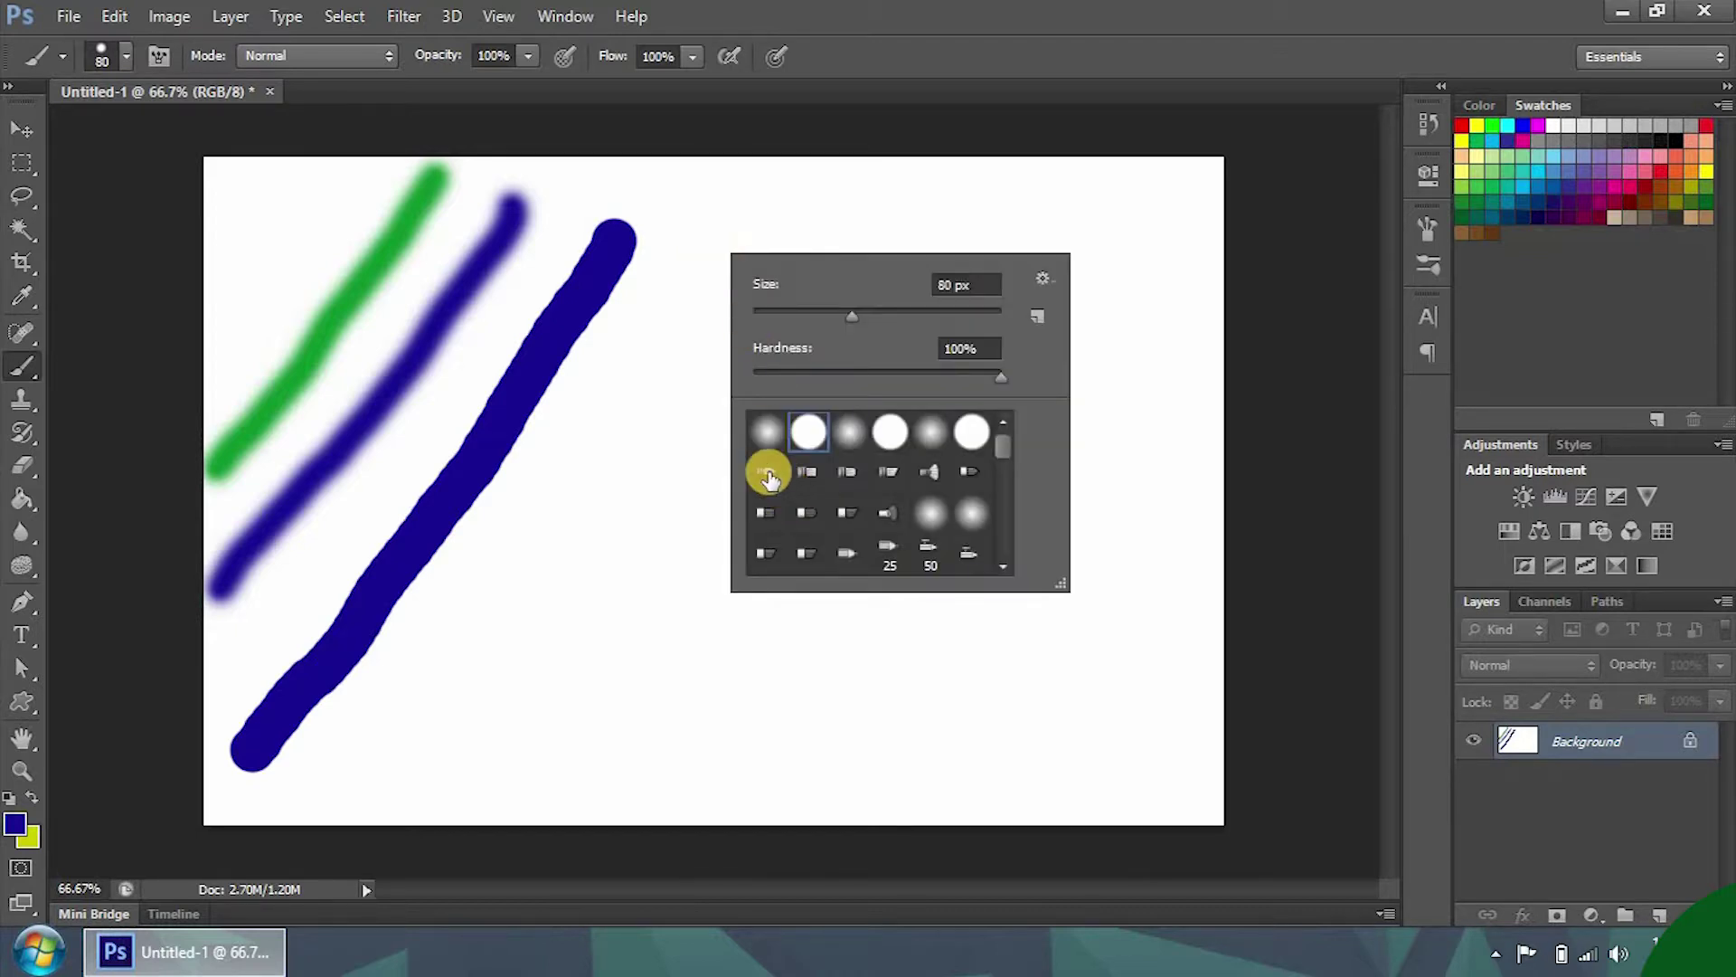
pyautogui.click(767, 476)
pyautogui.click(717, 325)
pyautogui.moveTo(715, 263); pyautogui.dragTo(547, 529)
pyautogui.moveTo(414, 678); pyautogui.dragTo(389, 715)
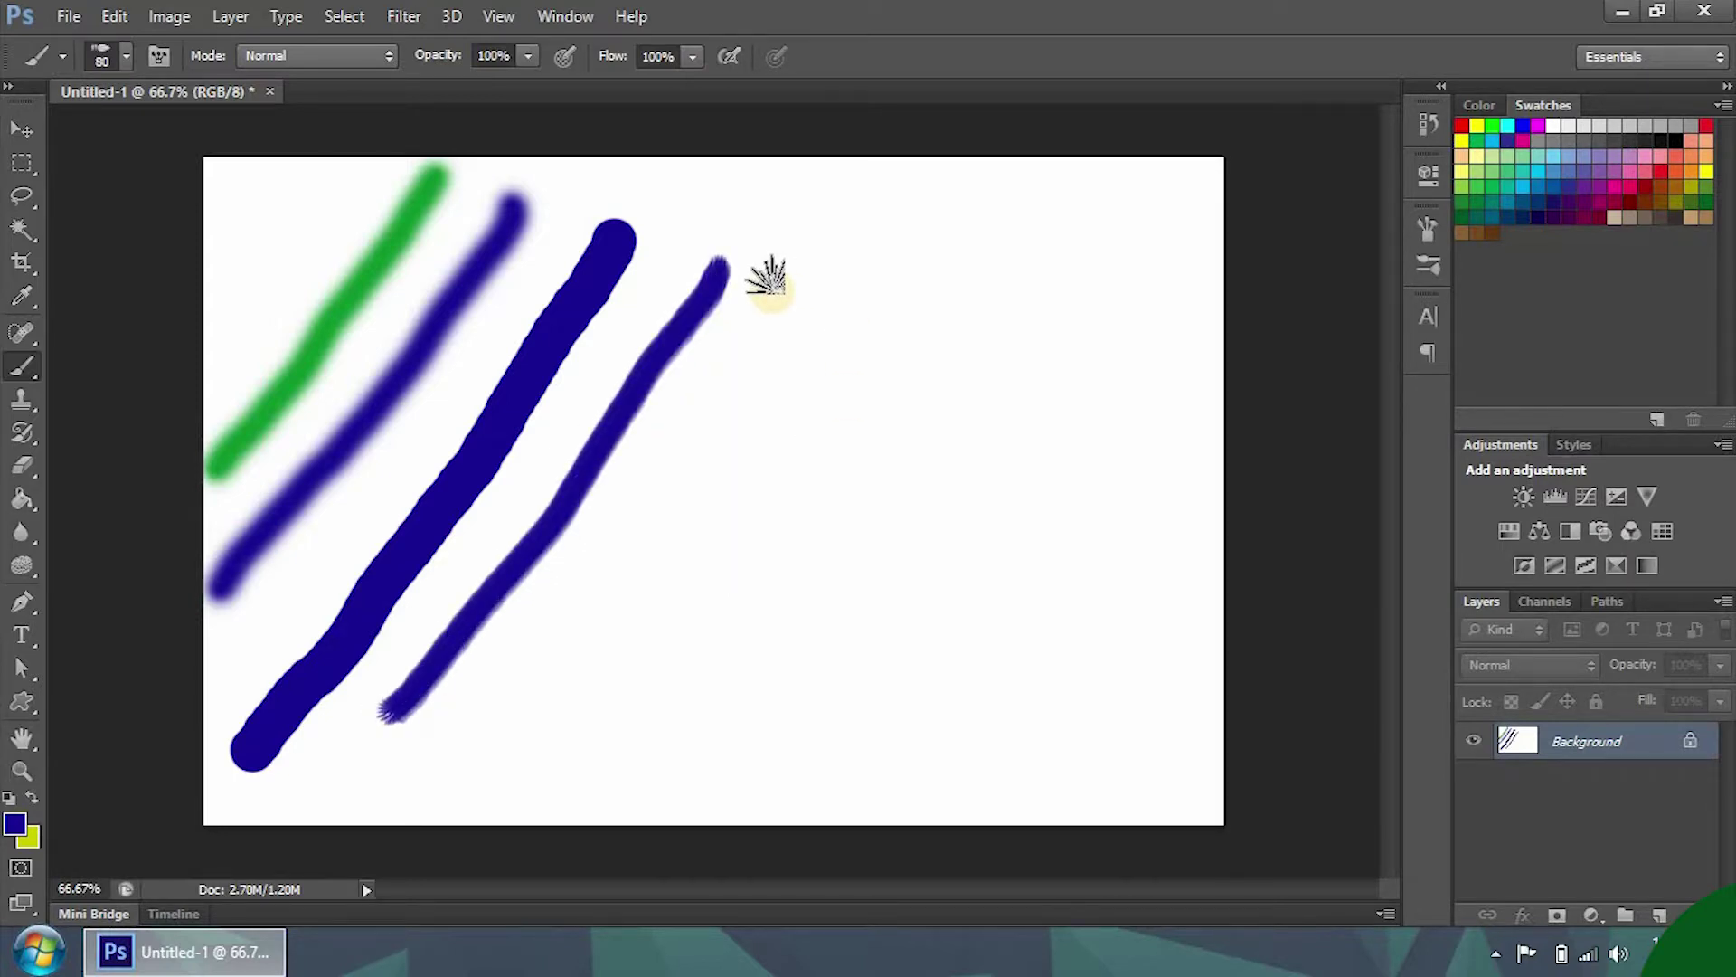
# Step: Switch to the sparse bristle brush next in the preset row and paint a curved diagonal stroke of many fine lines
pyautogui.rightClick(842, 263)
pyautogui.click(936, 496)
pyautogui.click(837, 299)
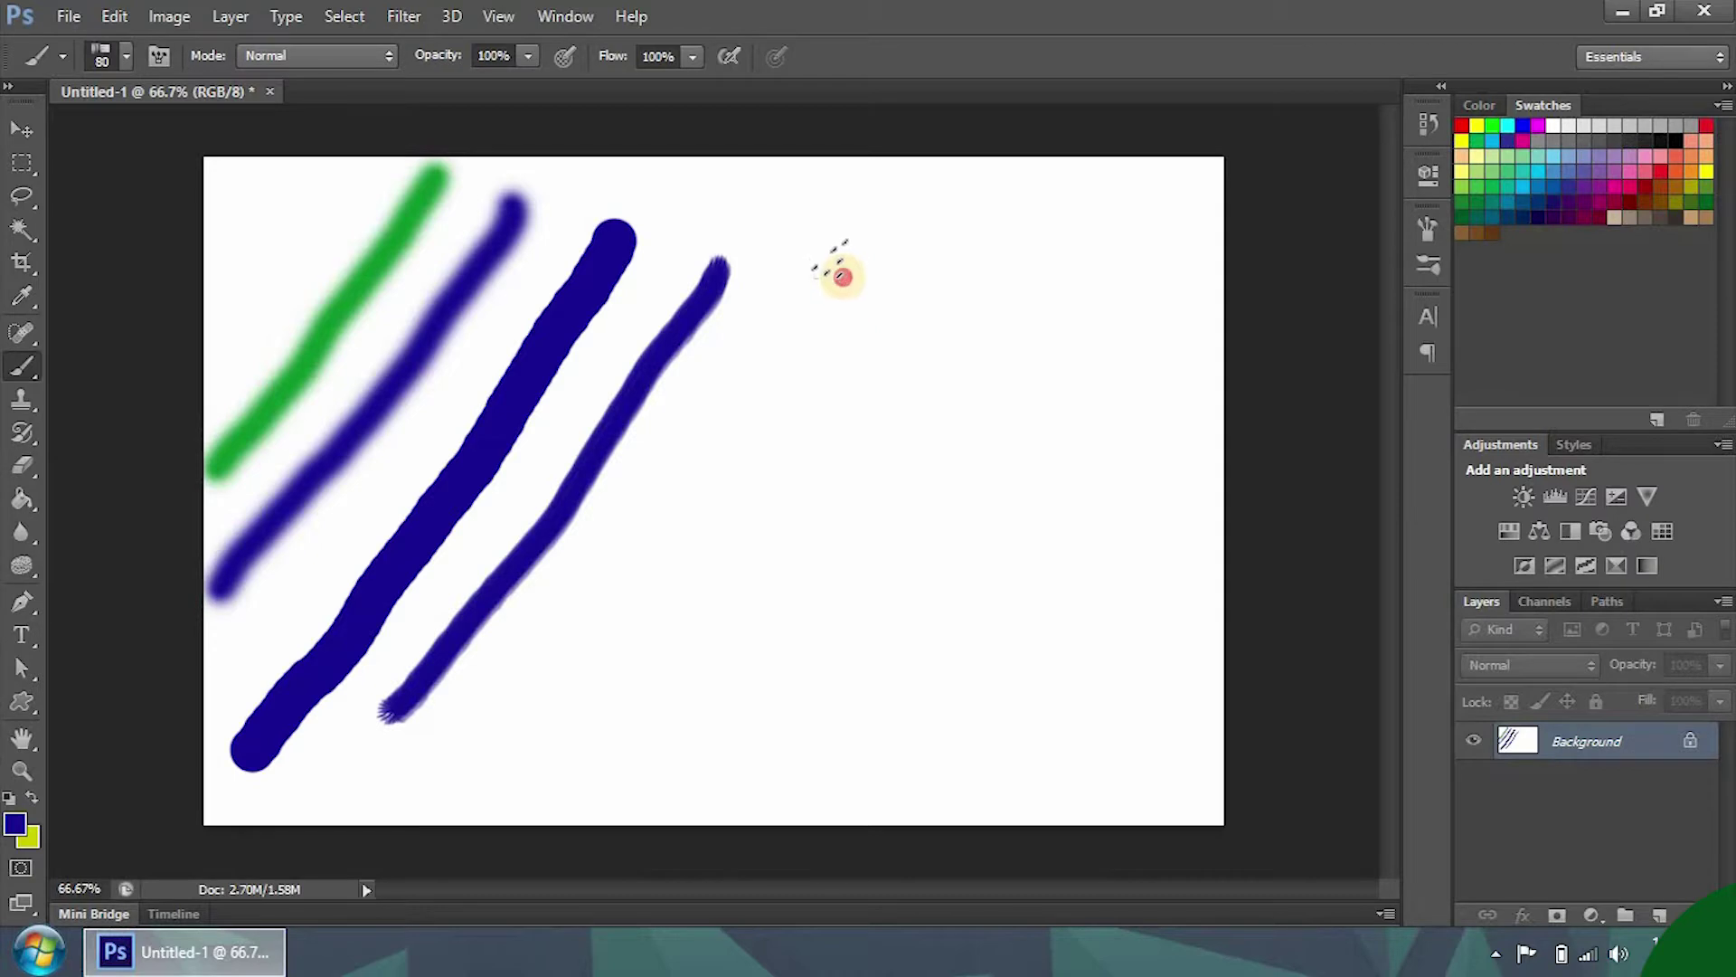
pyautogui.moveTo(829, 305); pyautogui.dragTo(737, 511)
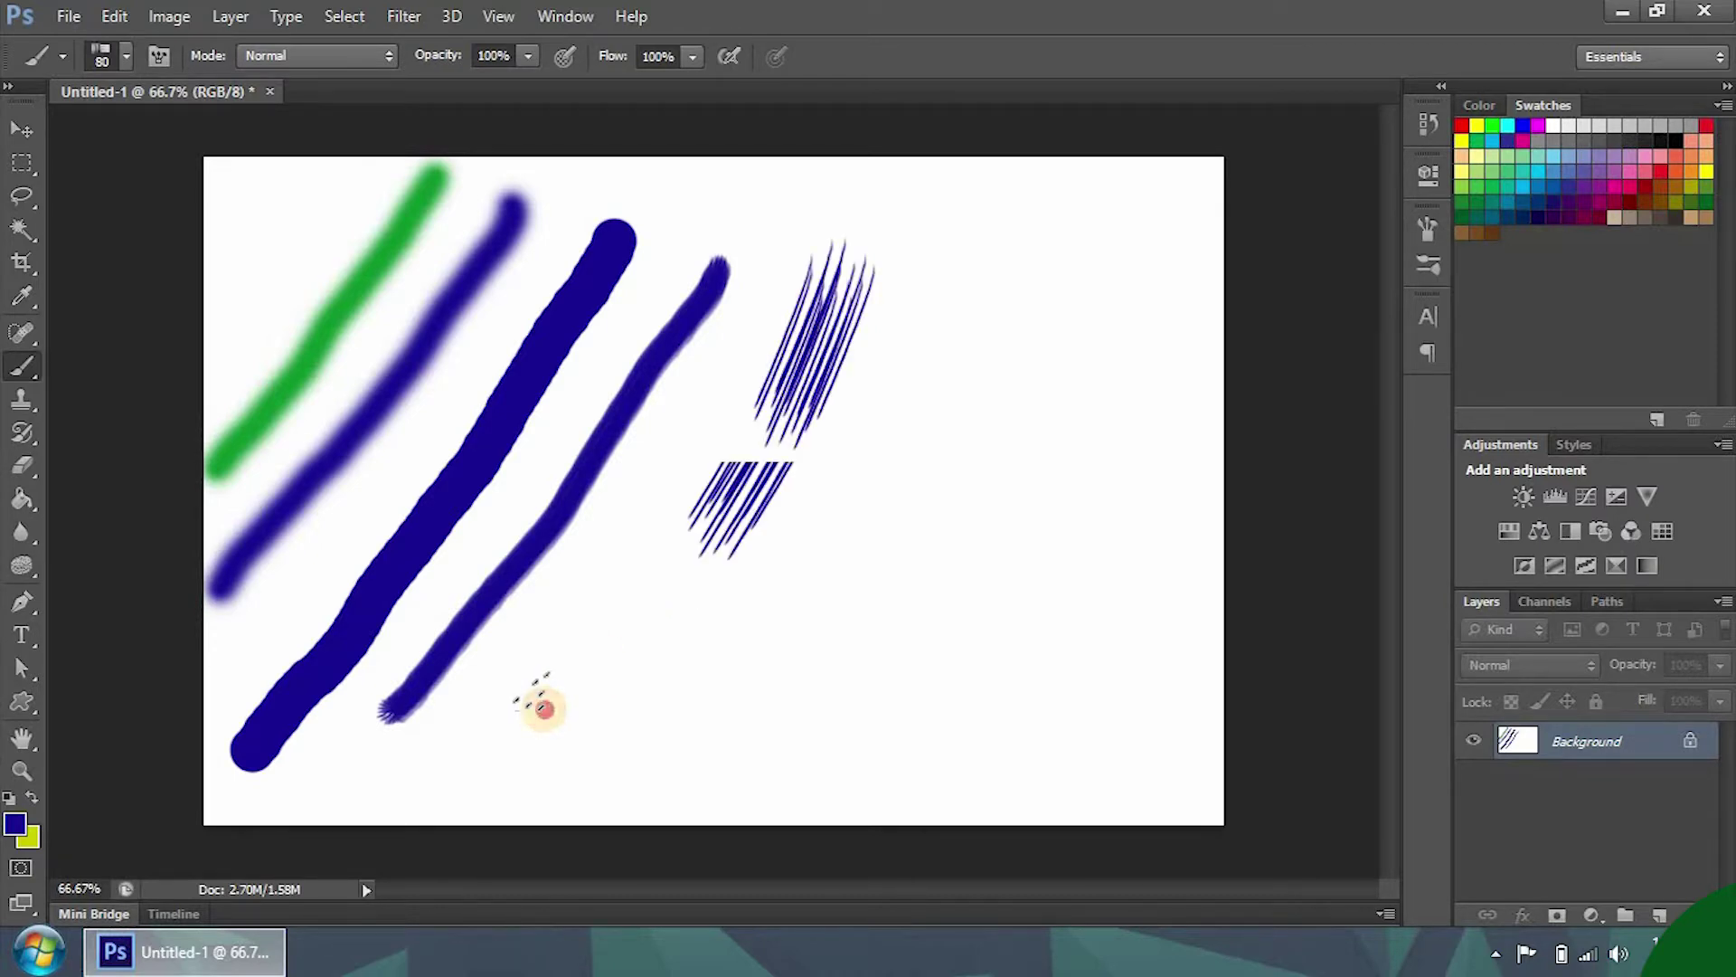
# Step: Choose the third bristle preset and paint a diagonal stroke of several thick parallel lines beside the fine-lined one
pyautogui.rightClick(979, 251)
pyautogui.click(1117, 476)
pyautogui.click(1020, 278)
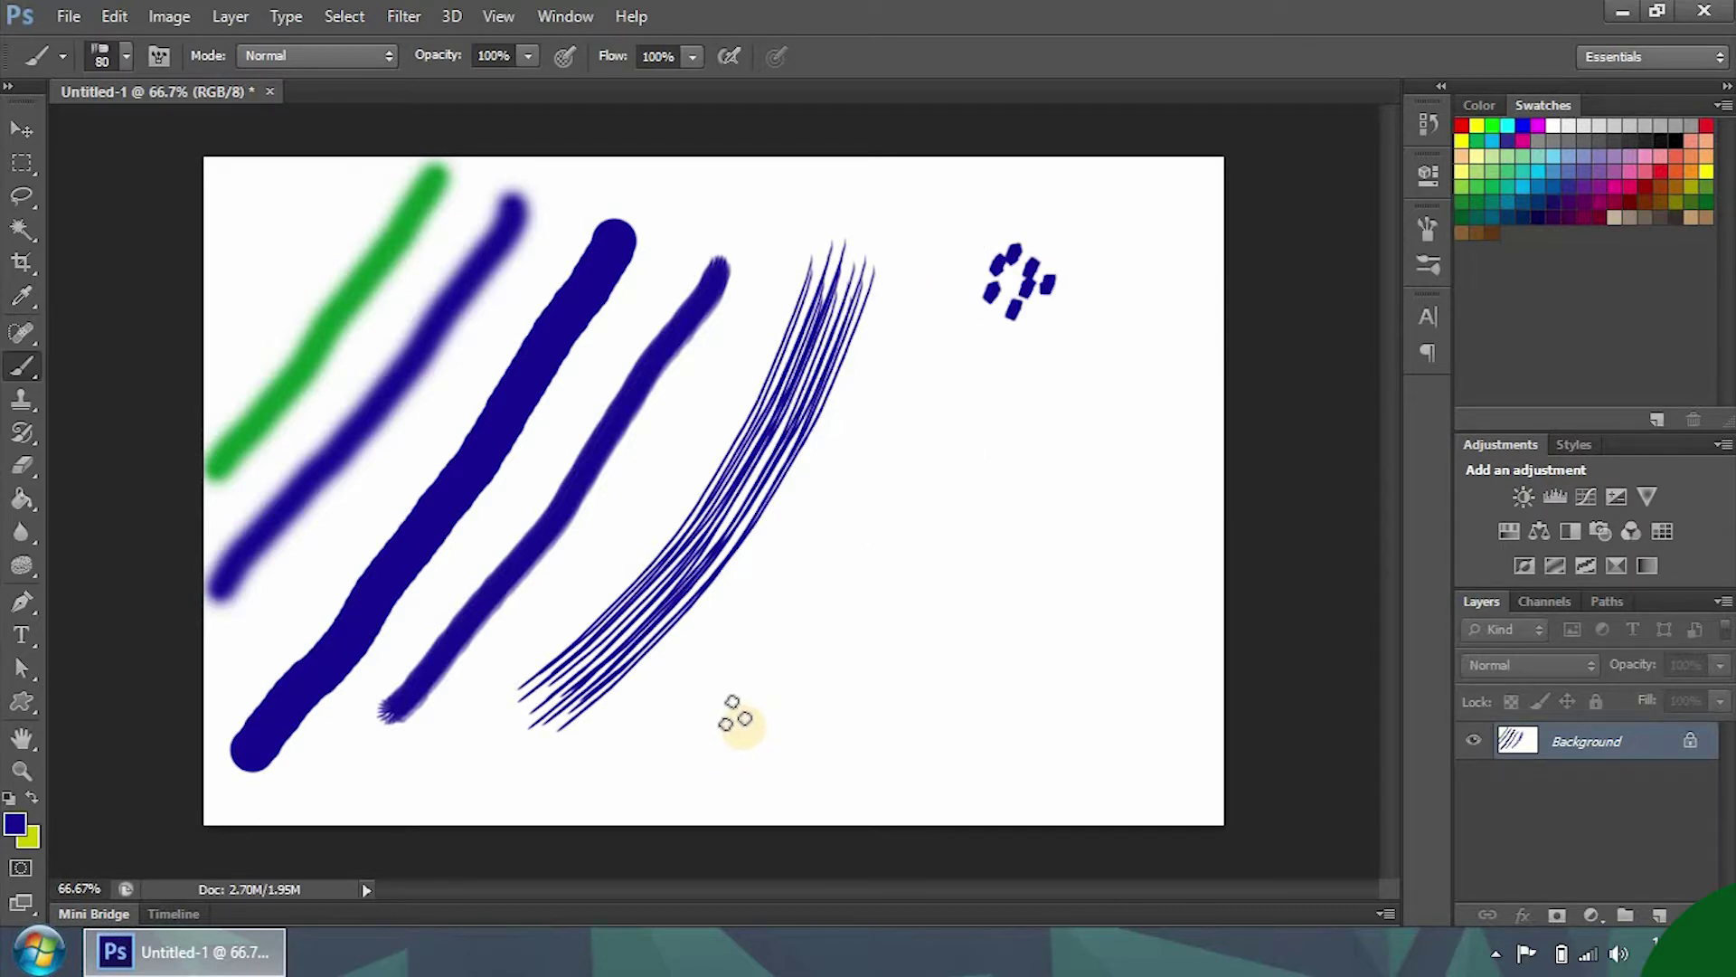
pyautogui.moveTo(1026, 262)
pyautogui.mouseDown()
pyautogui.moveTo(884, 555)
pyautogui.moveTo(724, 755)
pyautogui.mouseUp()
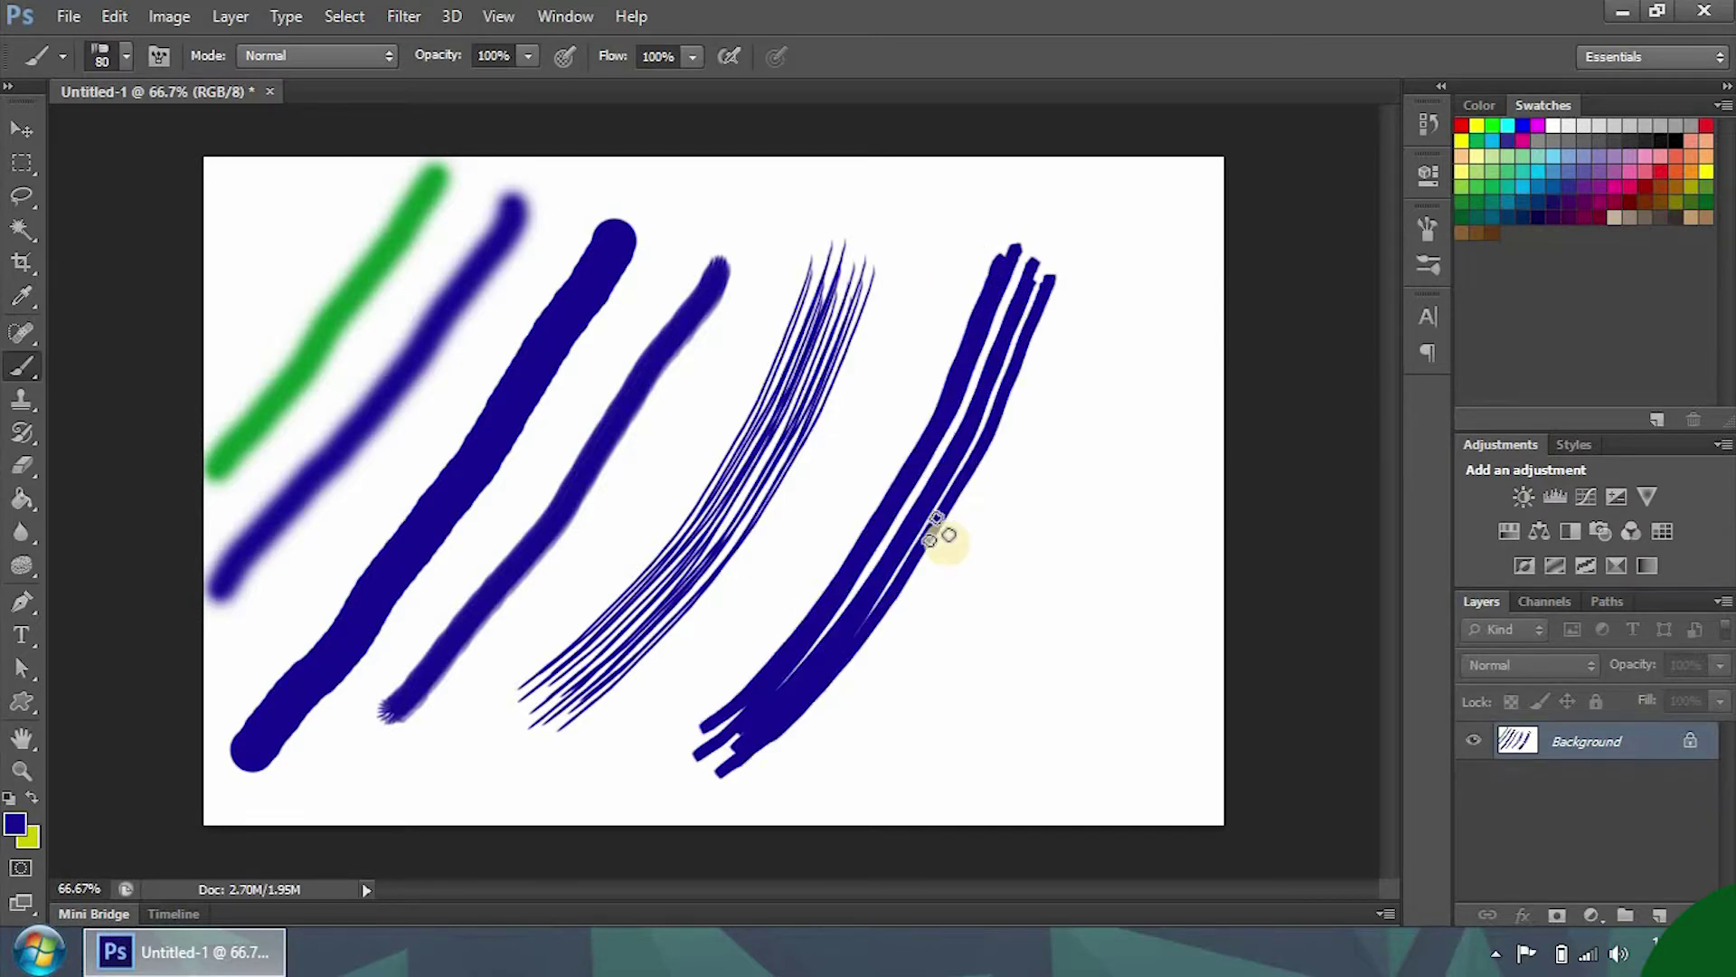
# Step: Choose the 74 px maple leaf brush and scatter leaves beside the last diagonal stroke
pyautogui.rightClick(1081, 387)
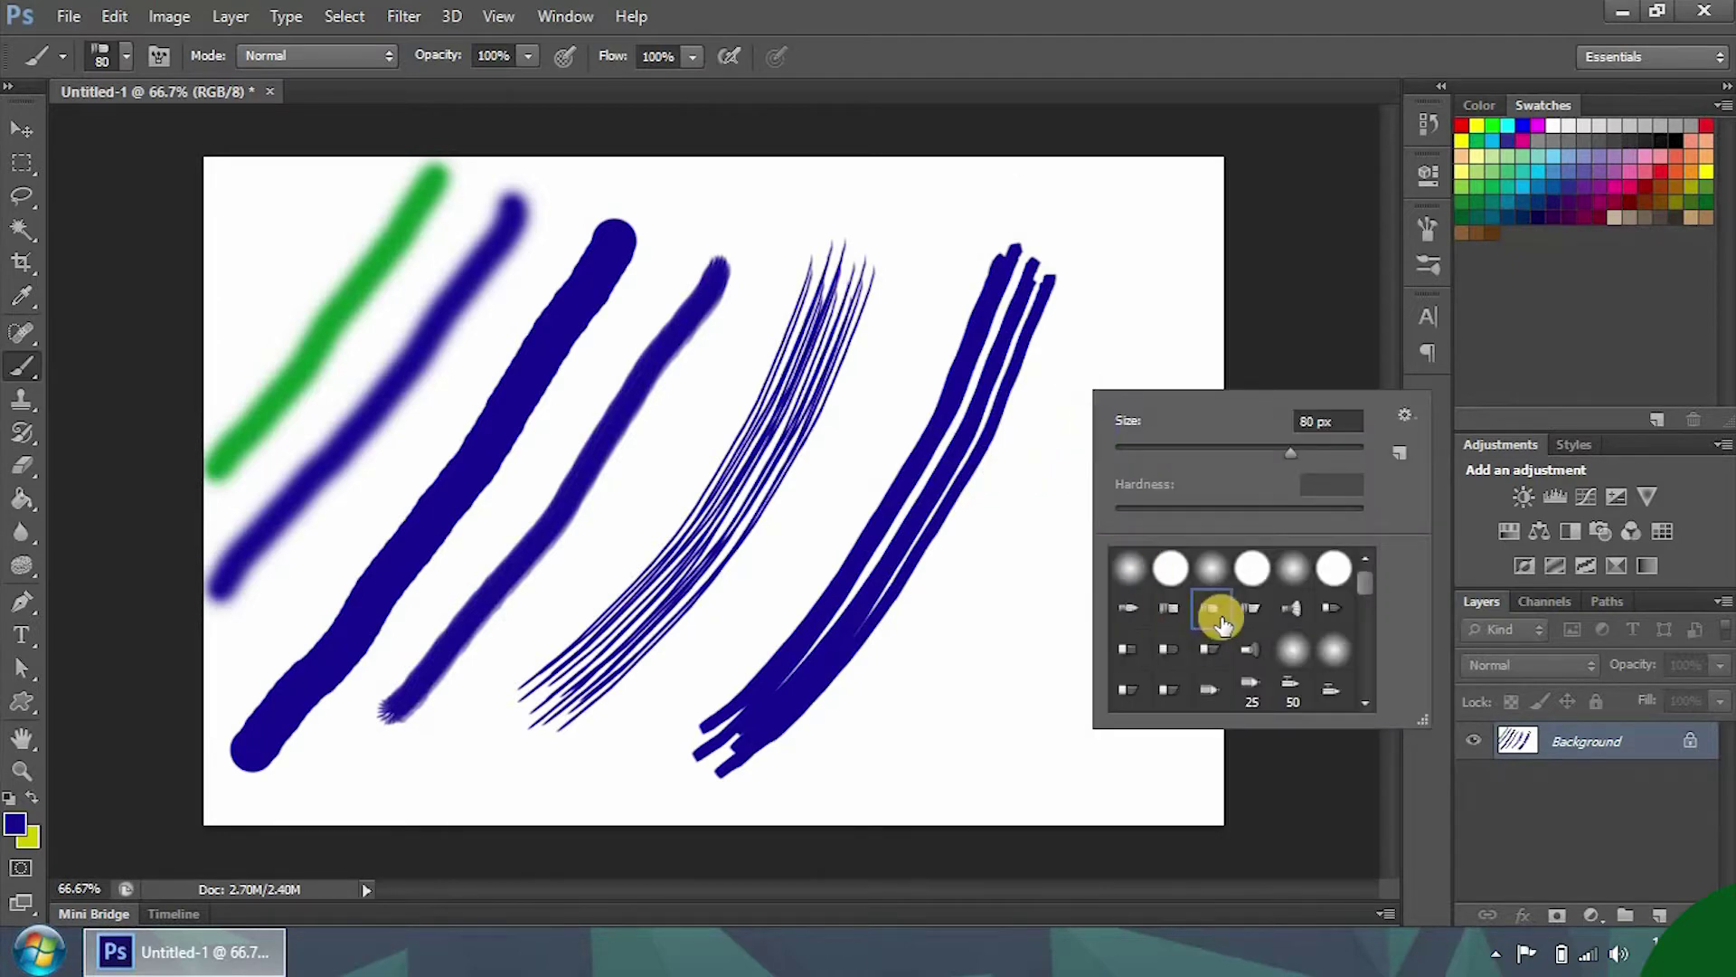
pyautogui.scroll(-5, 1212, 624)
pyautogui.scroll(-2, 1212, 633)
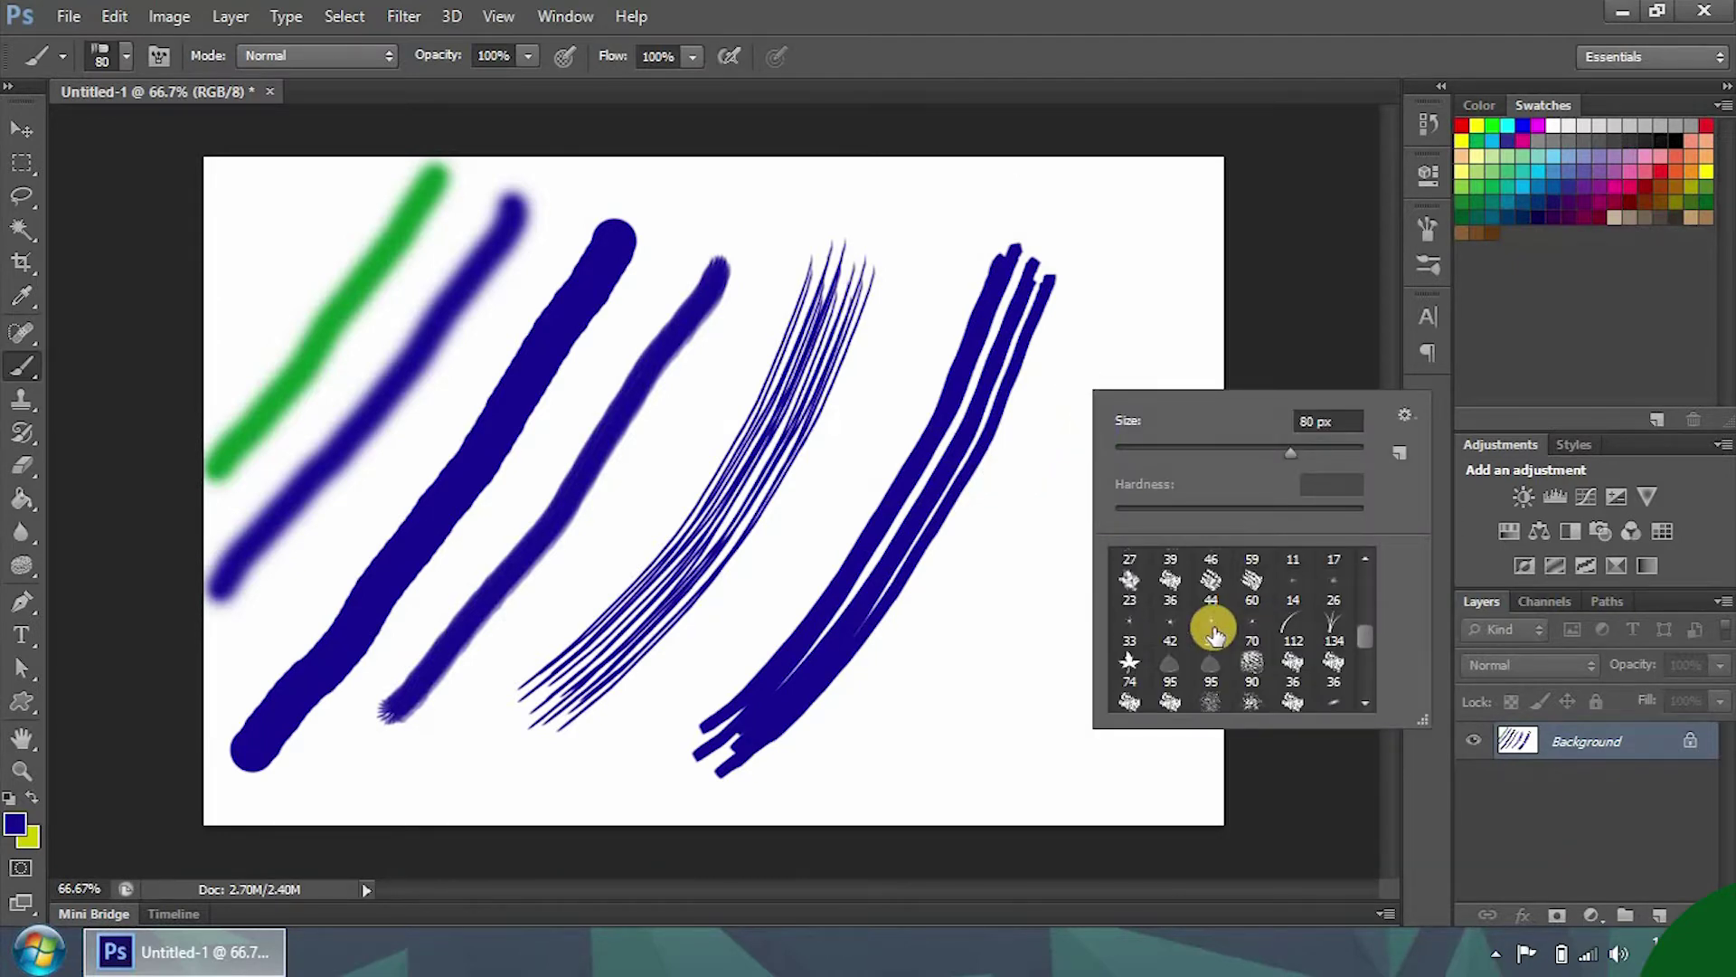
pyautogui.doubleClick(1122, 668)
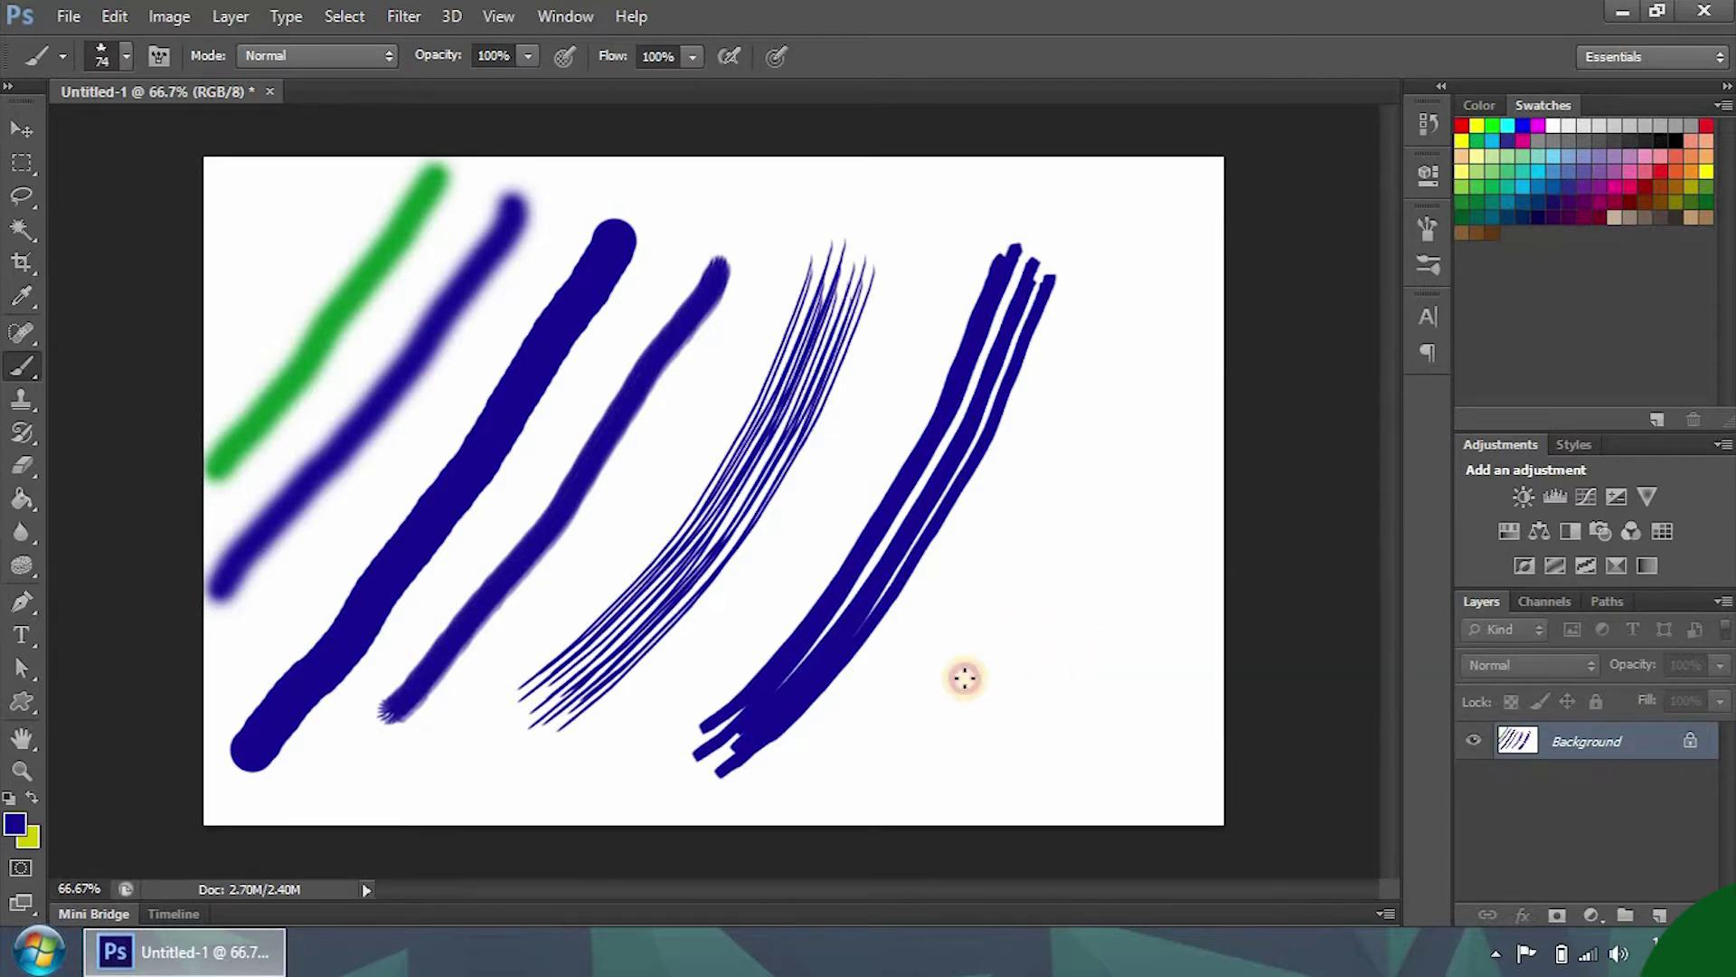
pyautogui.moveTo(962, 678); pyautogui.dragTo(1022, 594)
pyautogui.moveTo(1067, 492)
pyautogui.mouseDown()
pyautogui.moveTo(1033, 552)
pyautogui.moveTo(950, 526)
pyautogui.moveTo(907, 444)
pyautogui.moveTo(1096, 428)
pyautogui.moveTo(1139, 394)
pyautogui.moveTo(1108, 374)
pyautogui.moveTo(1055, 479)
pyautogui.moveTo(1113, 474)
pyautogui.moveTo(1075, 493)
pyautogui.moveTo(1097, 349)
pyautogui.mouseUp()
pyautogui.click(1039, 473)
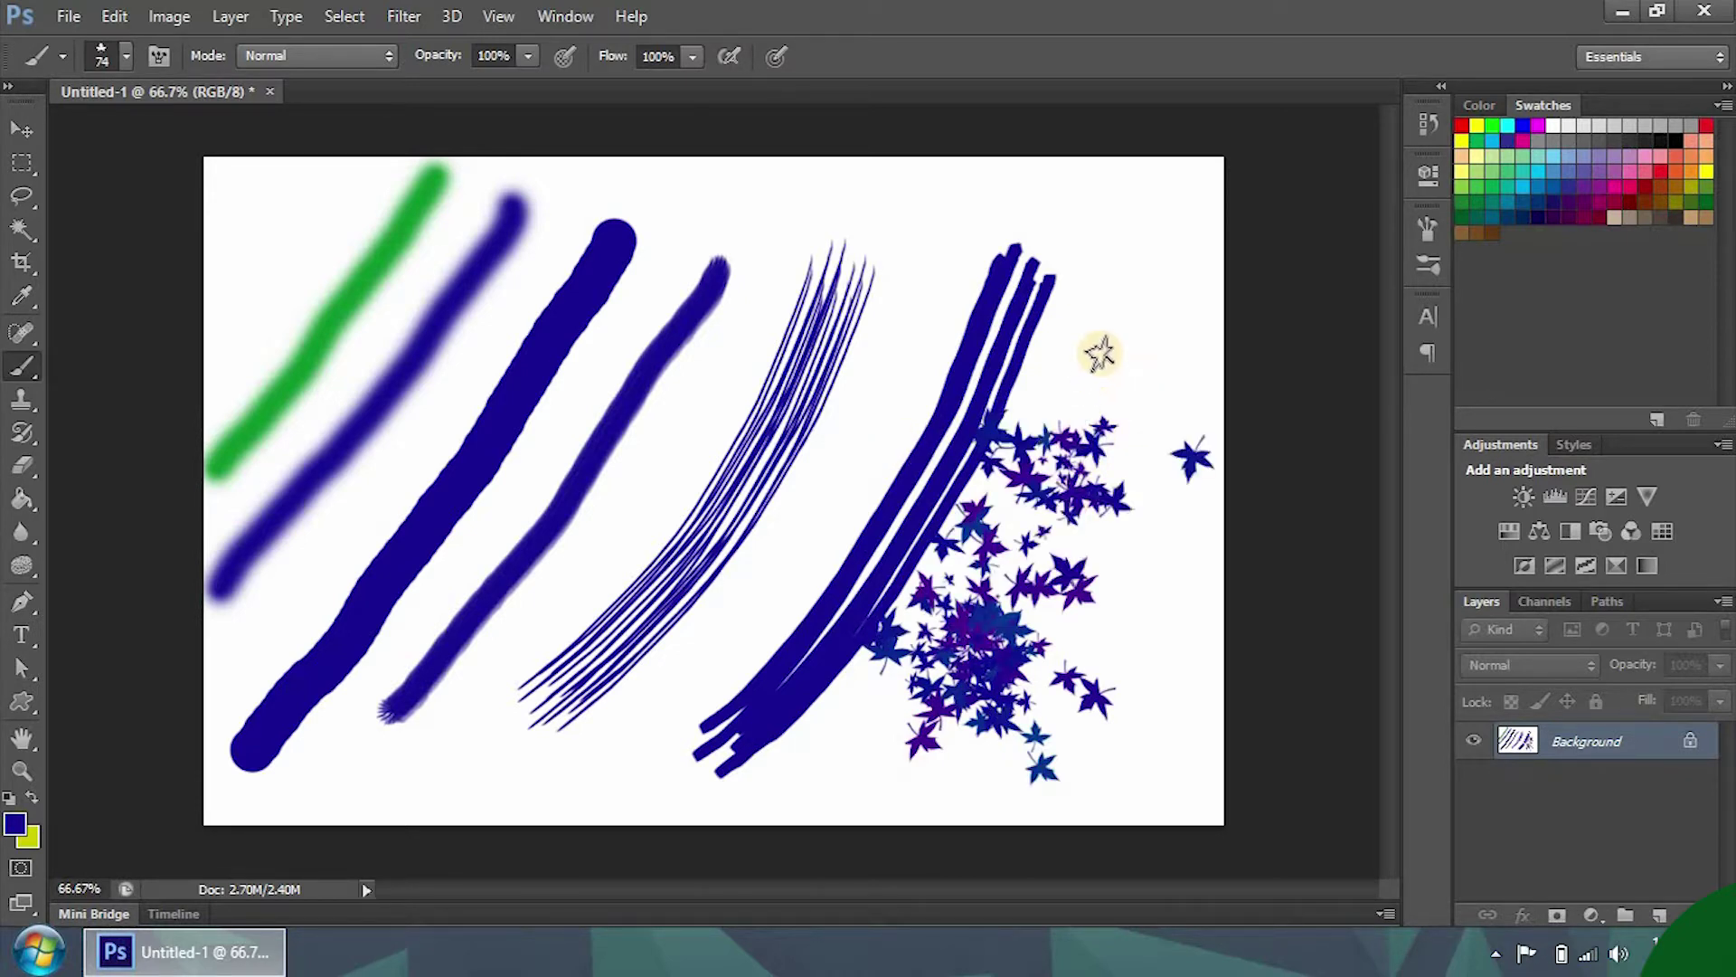
# Step: Choose the second 95 px leaf brush and paint a short column of three leaves near the canvas's upper edge
pyautogui.rightClick(905, 250)
pyautogui.doubleClick(1031, 504)
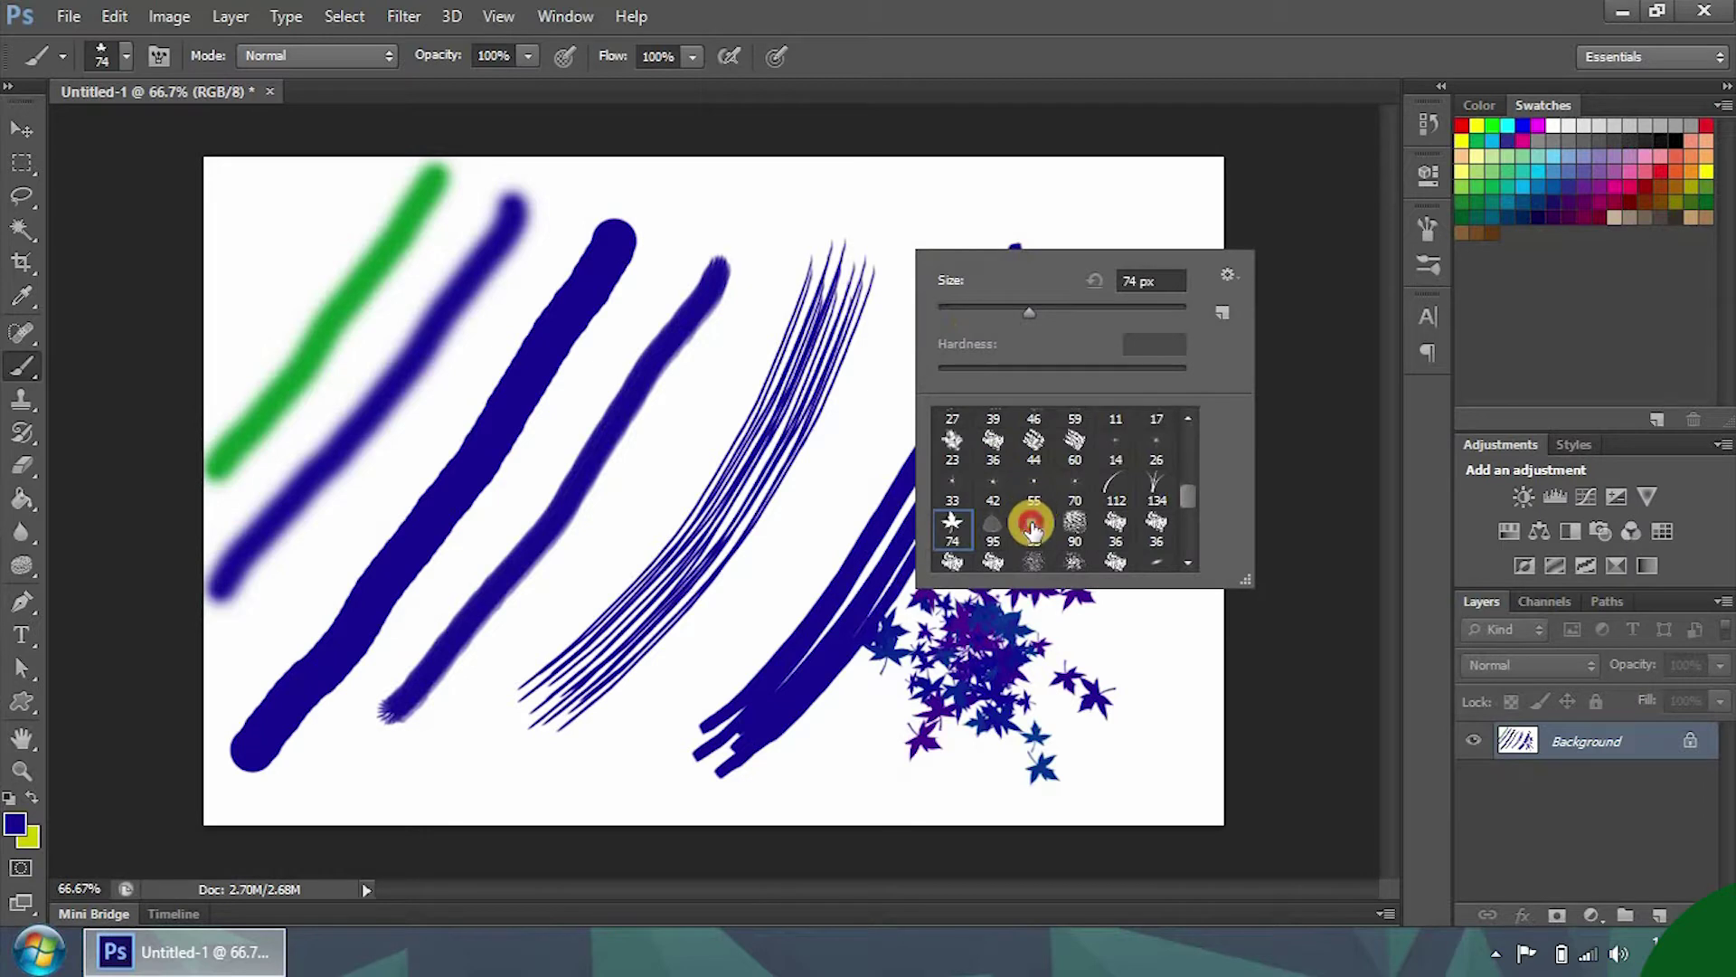
pyautogui.moveTo(930, 204); pyautogui.dragTo(900, 330)
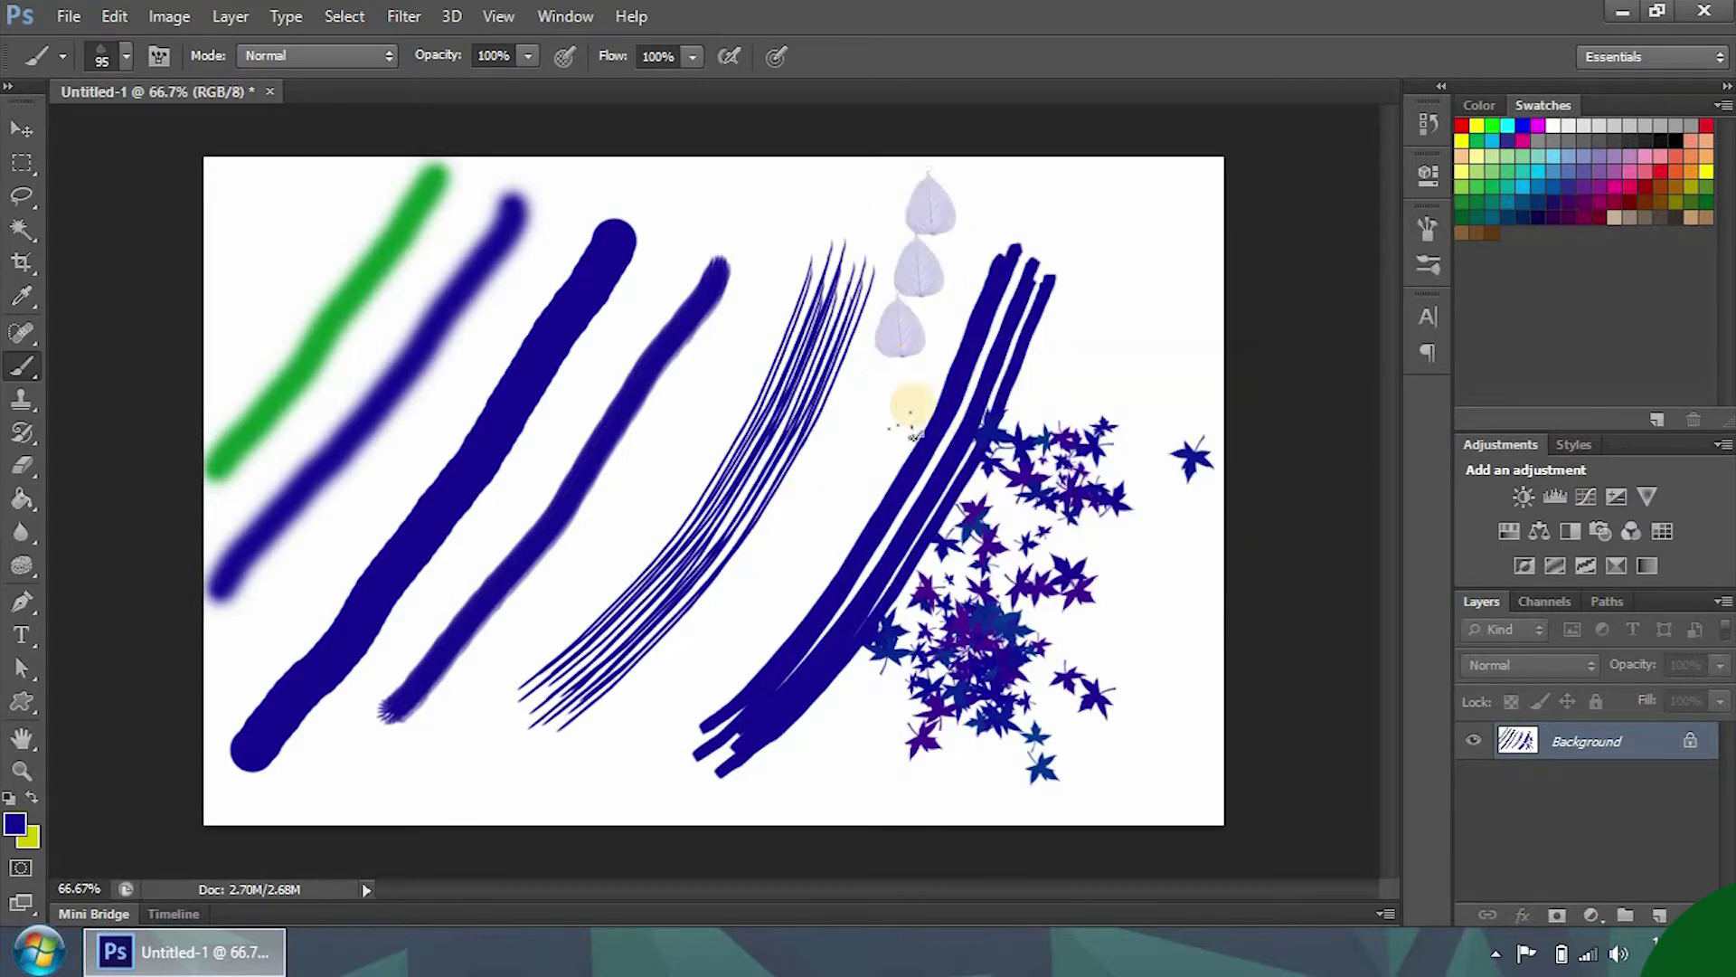
# Step: Choose the 134 px grass brush and paint a straight strip of grass along the canvas's lower edge
pyautogui.rightClick(1125, 246)
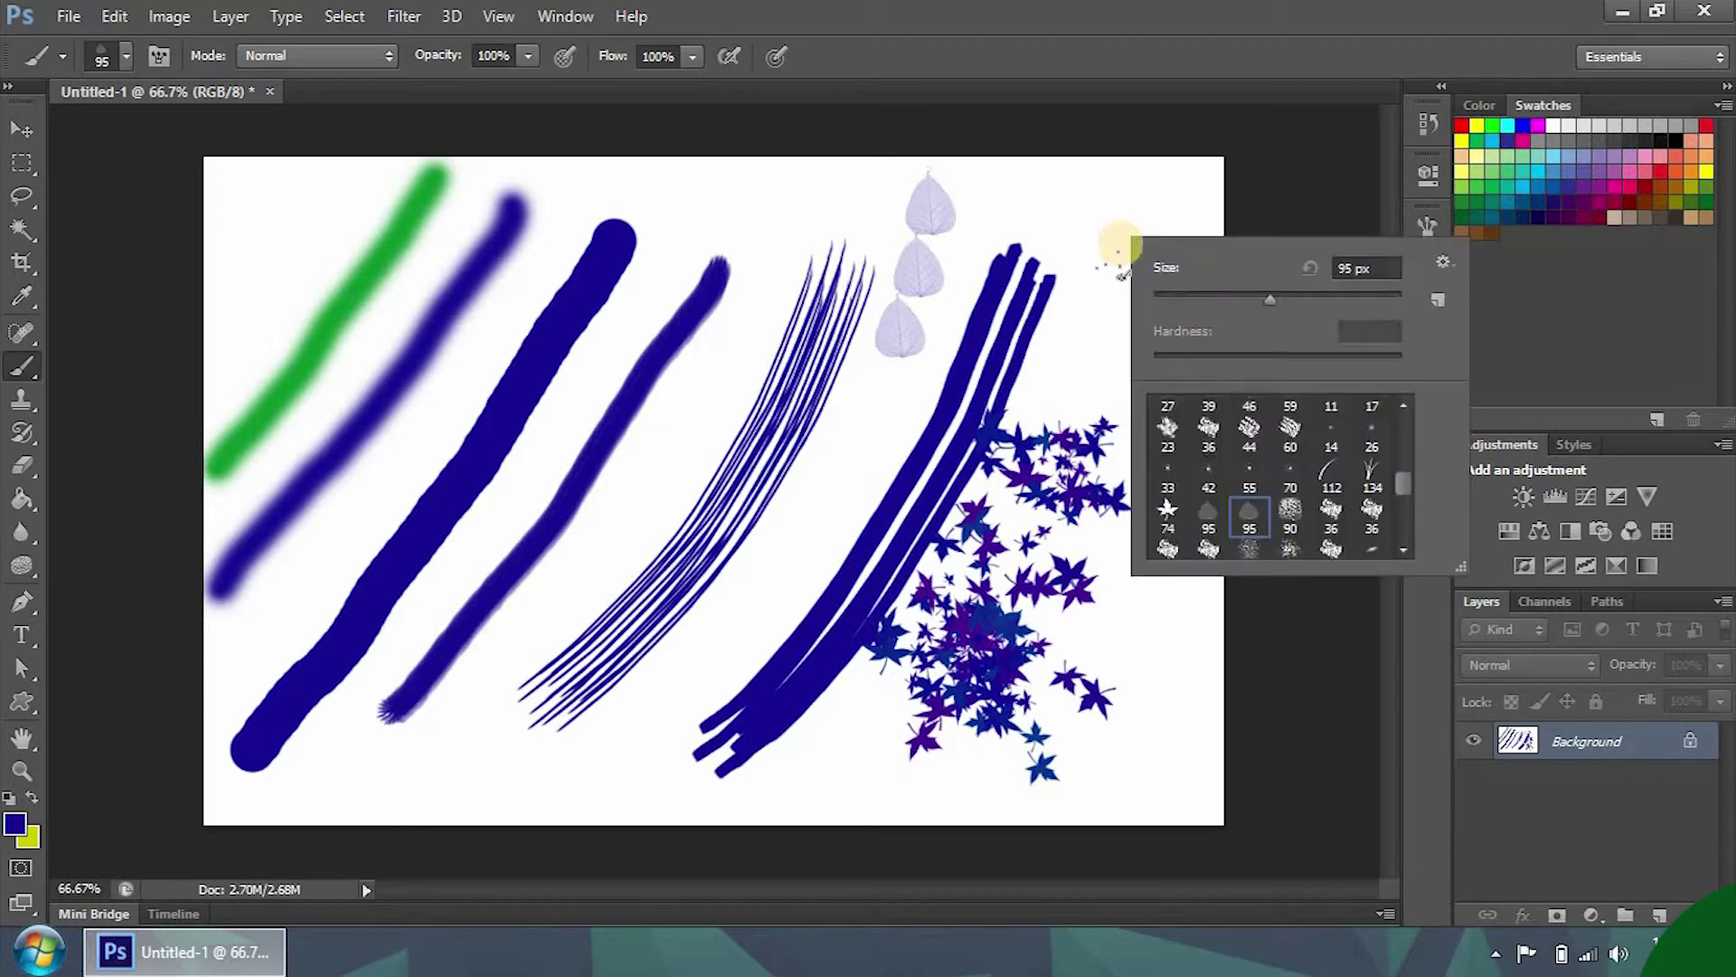
pyautogui.doubleClick(1372, 468)
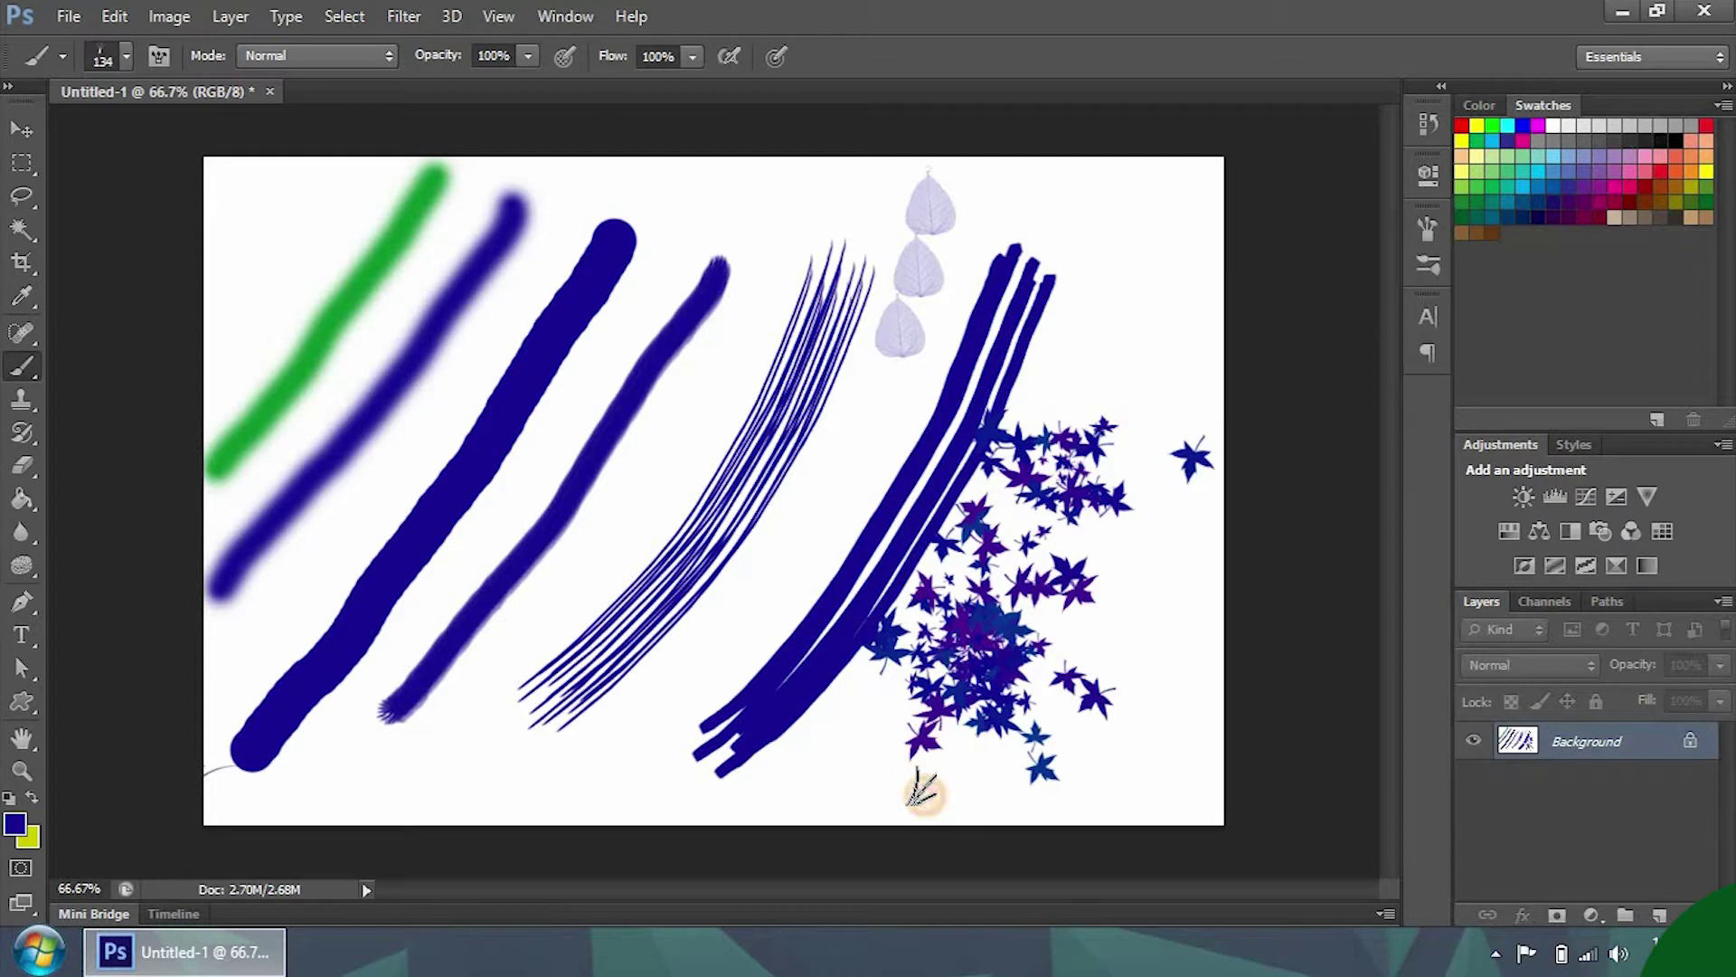
pyautogui.keyDown('shift'); pyautogui.click(869, 802); pyautogui.keyUp('shift')
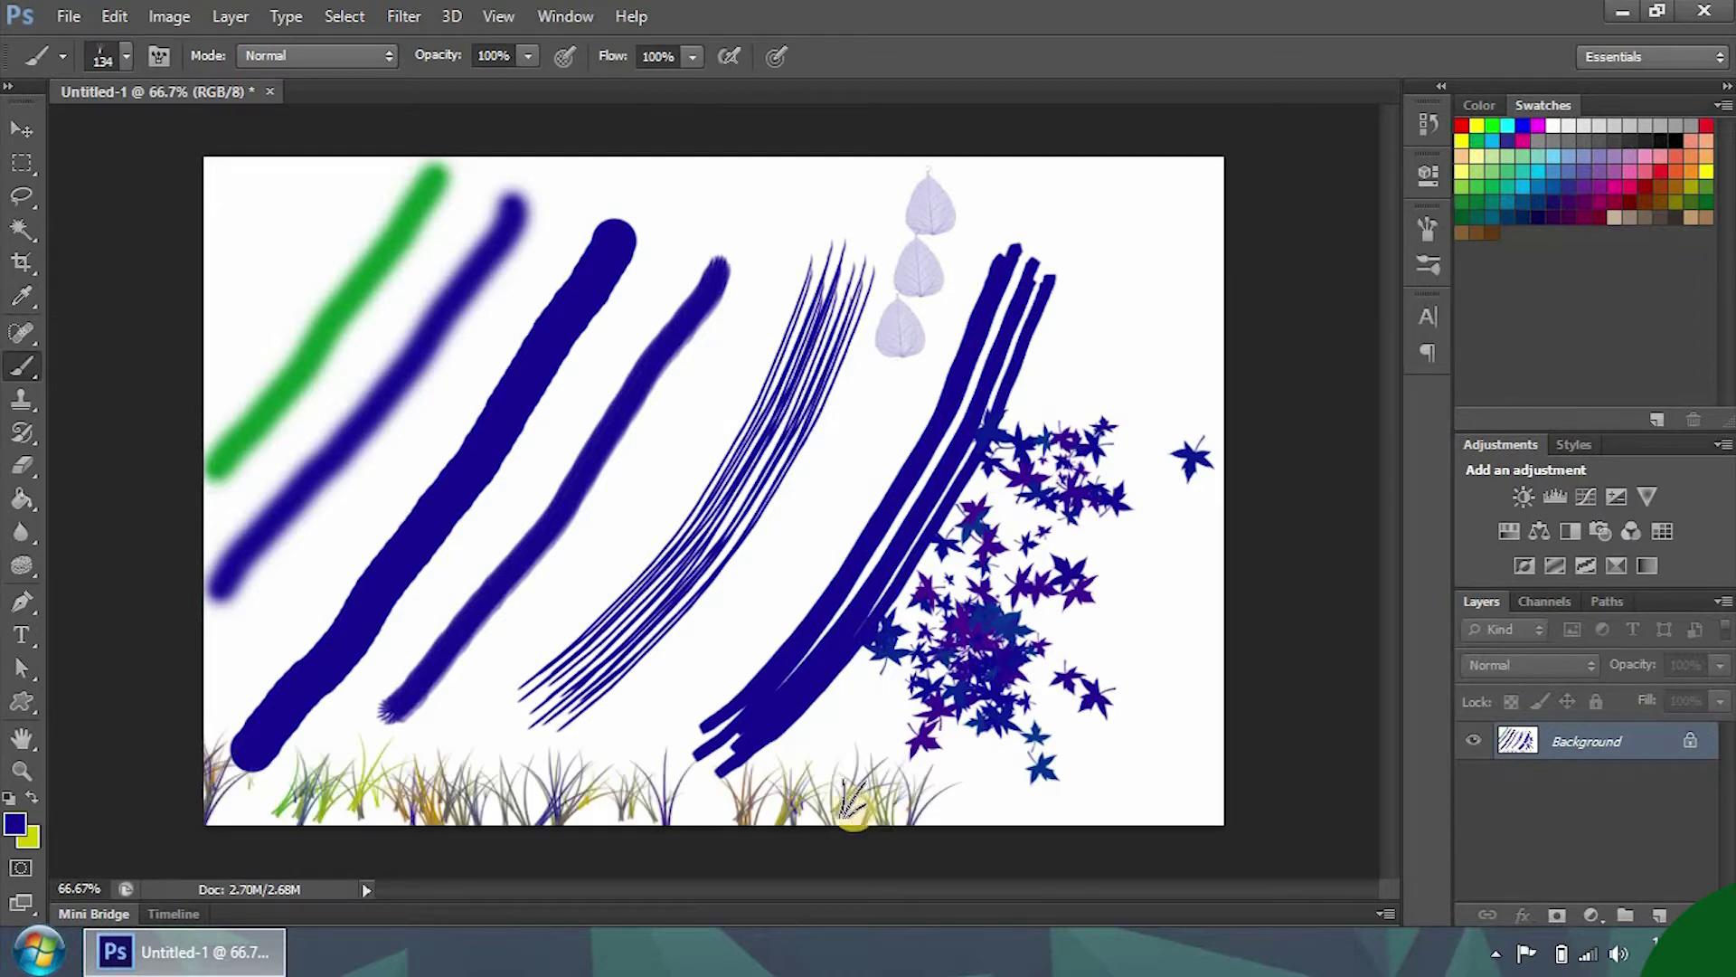
# Step: Choose the 112 px grass blade brush and paint a straight slanted line of grass across the maple leaves
pyautogui.rightClick(904, 373)
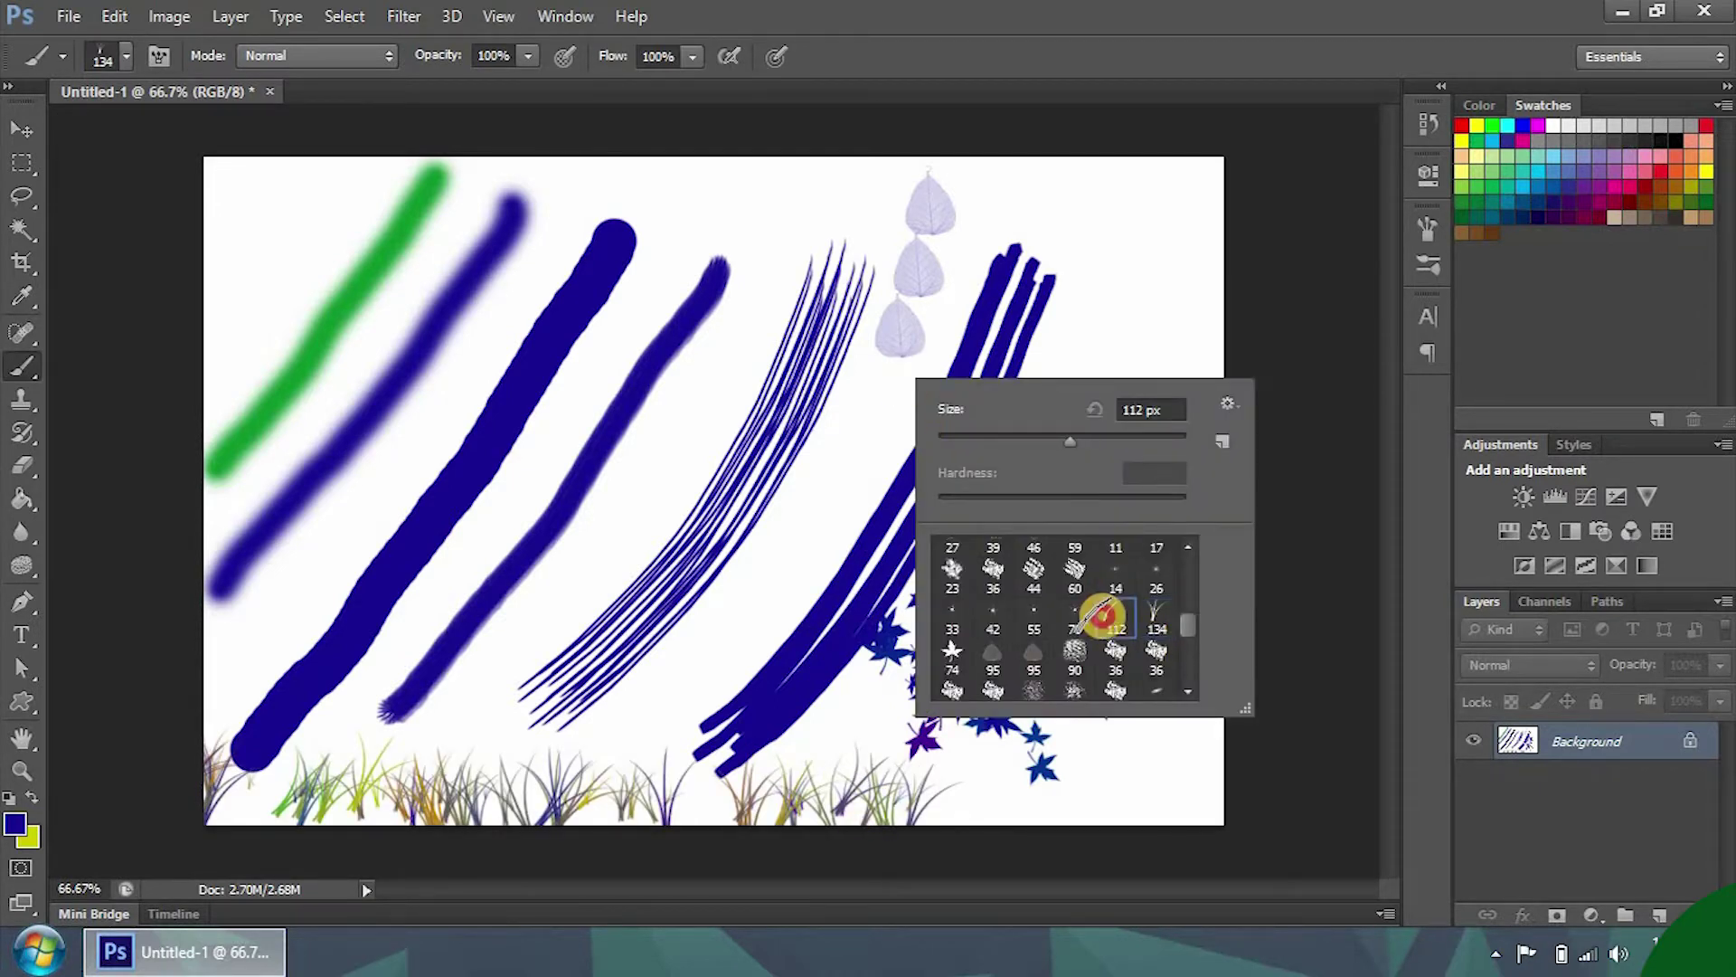
pyautogui.doubleClick(1105, 617)
pyautogui.keyDown('shift'); pyautogui.click(844, 632); pyautogui.keyUp('shift')
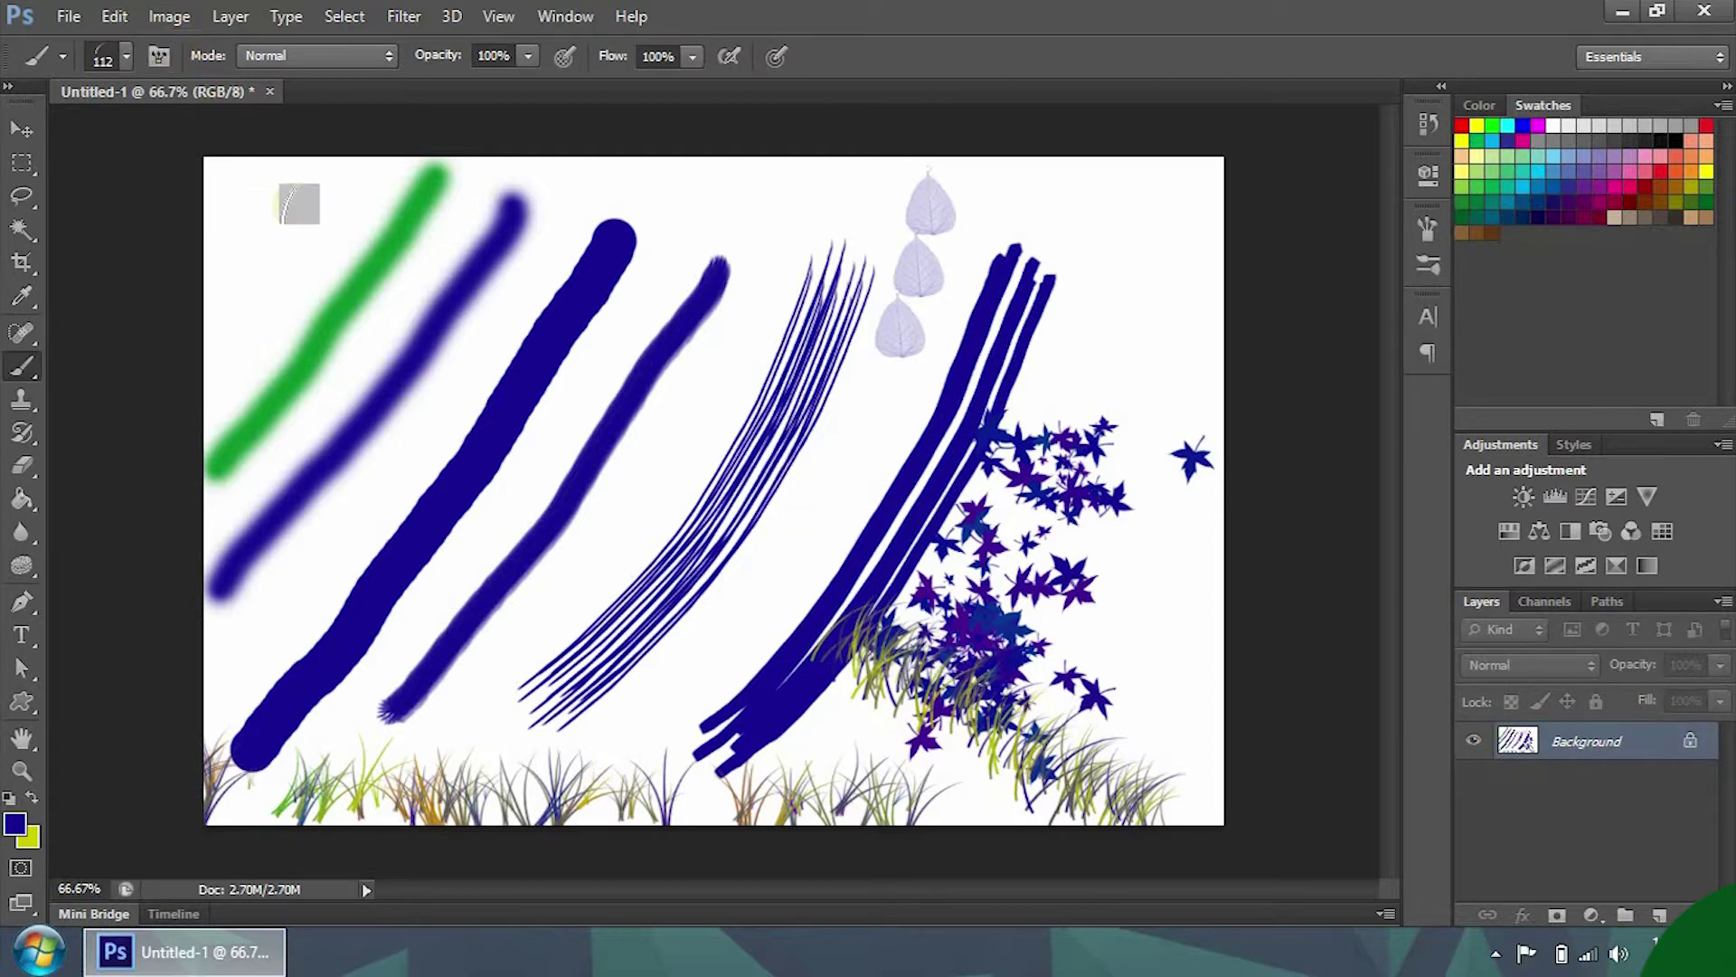
# Step: Open the Doyel image from the Crop-resize folder
pyautogui.click(68, 16)
pyautogui.click(78, 66)
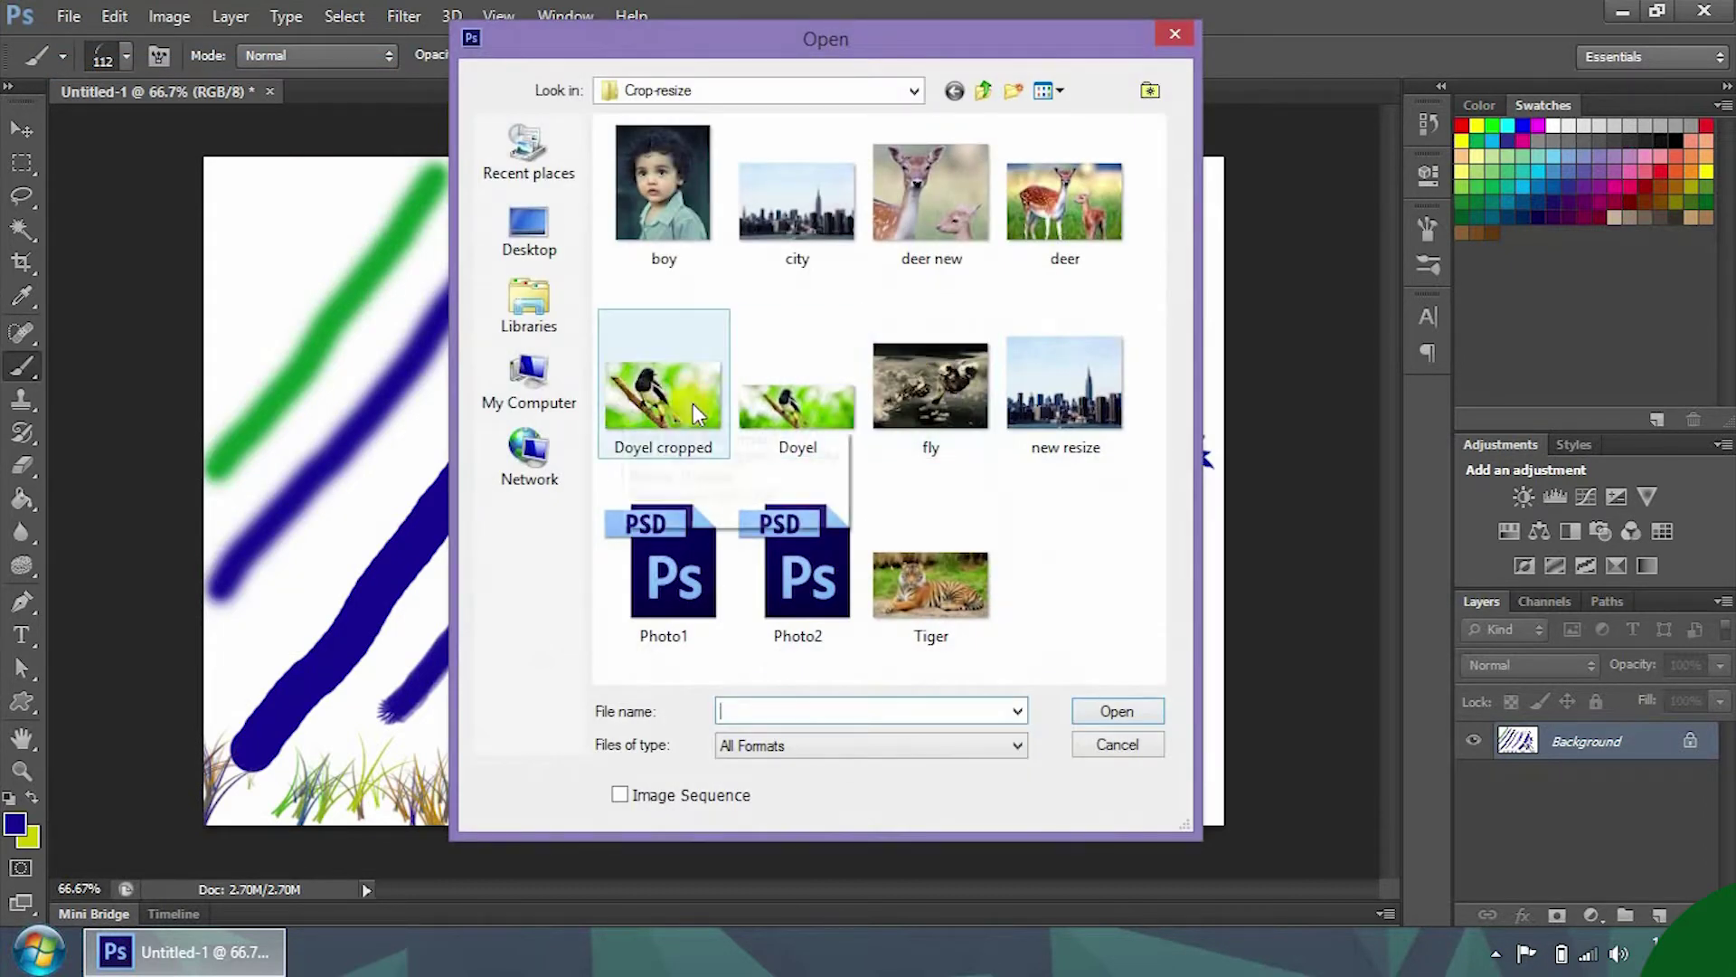
pyautogui.click(801, 407)
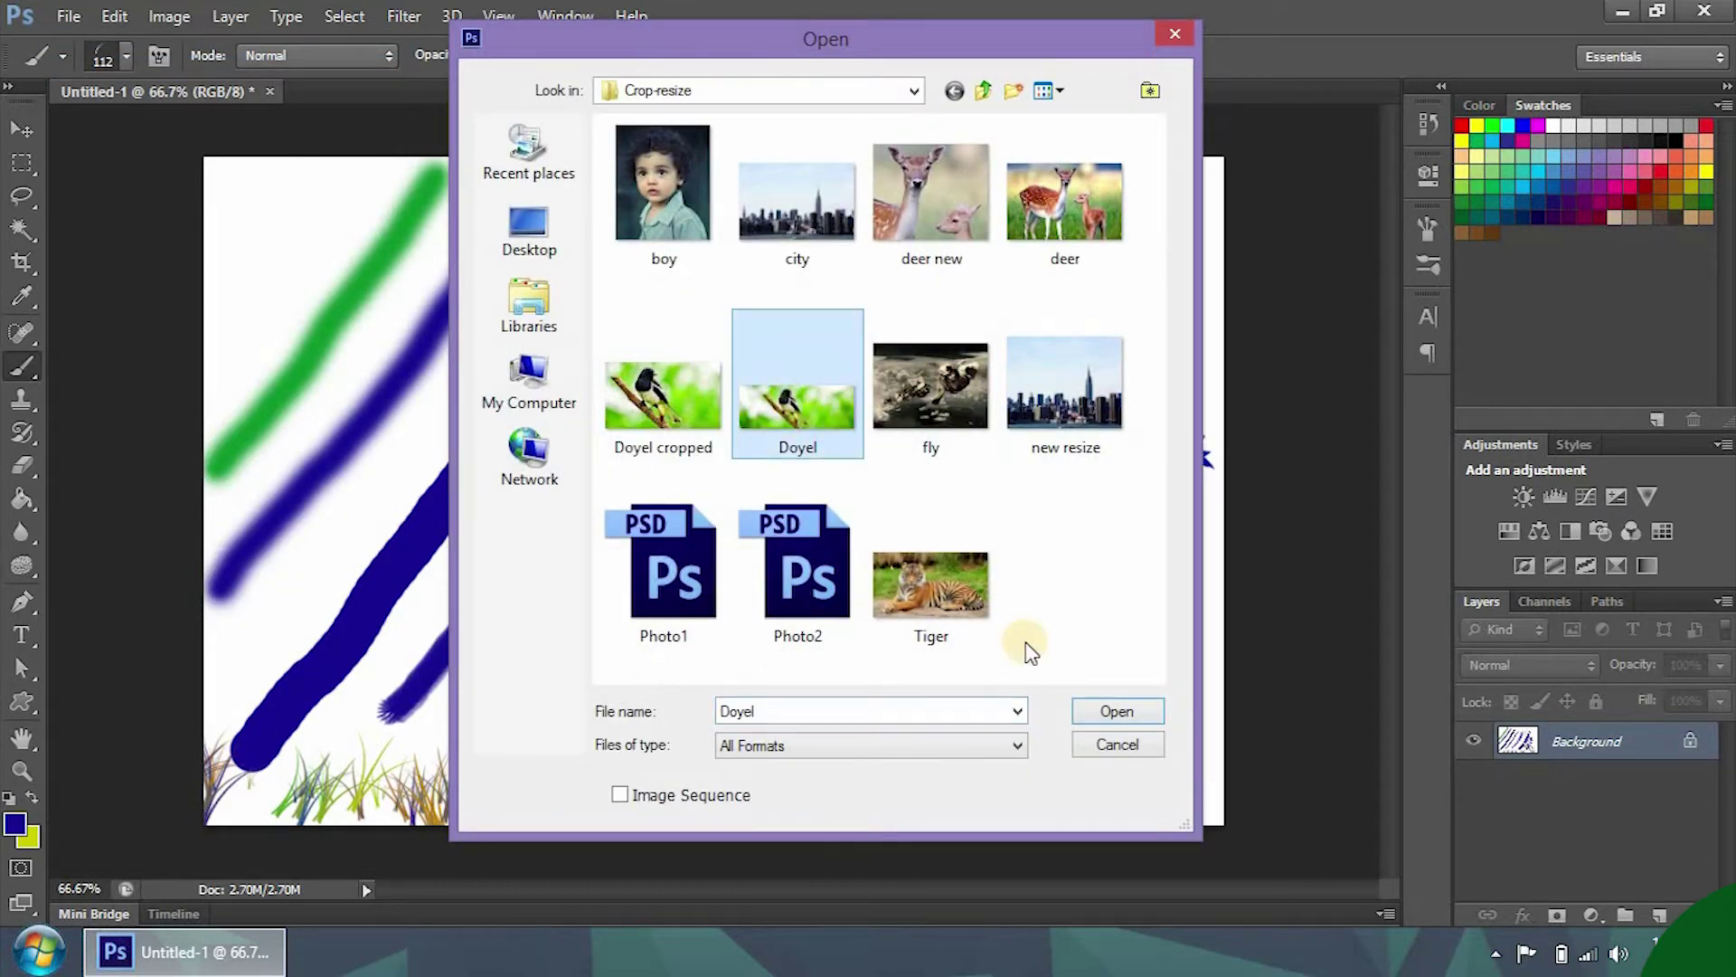
pyautogui.click(1117, 711)
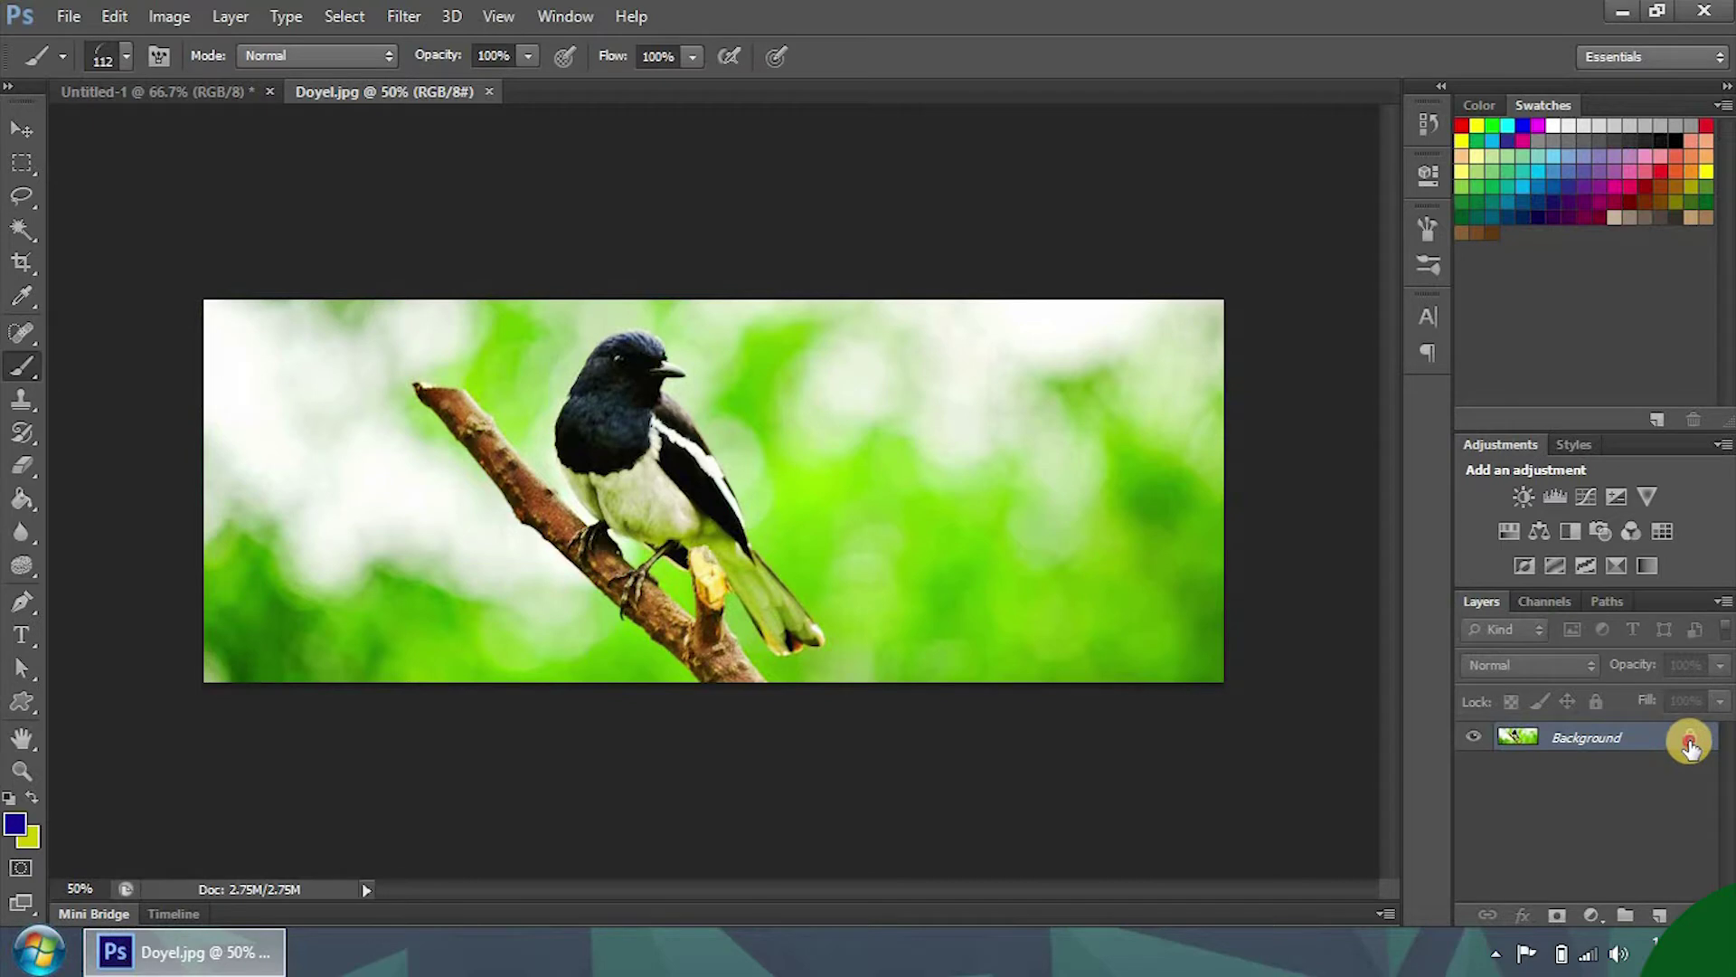
# Step: Convert the locked Background into the regular layer Layer 0 and add a new empty layer above it
pyautogui.doubleClick(1659, 716)
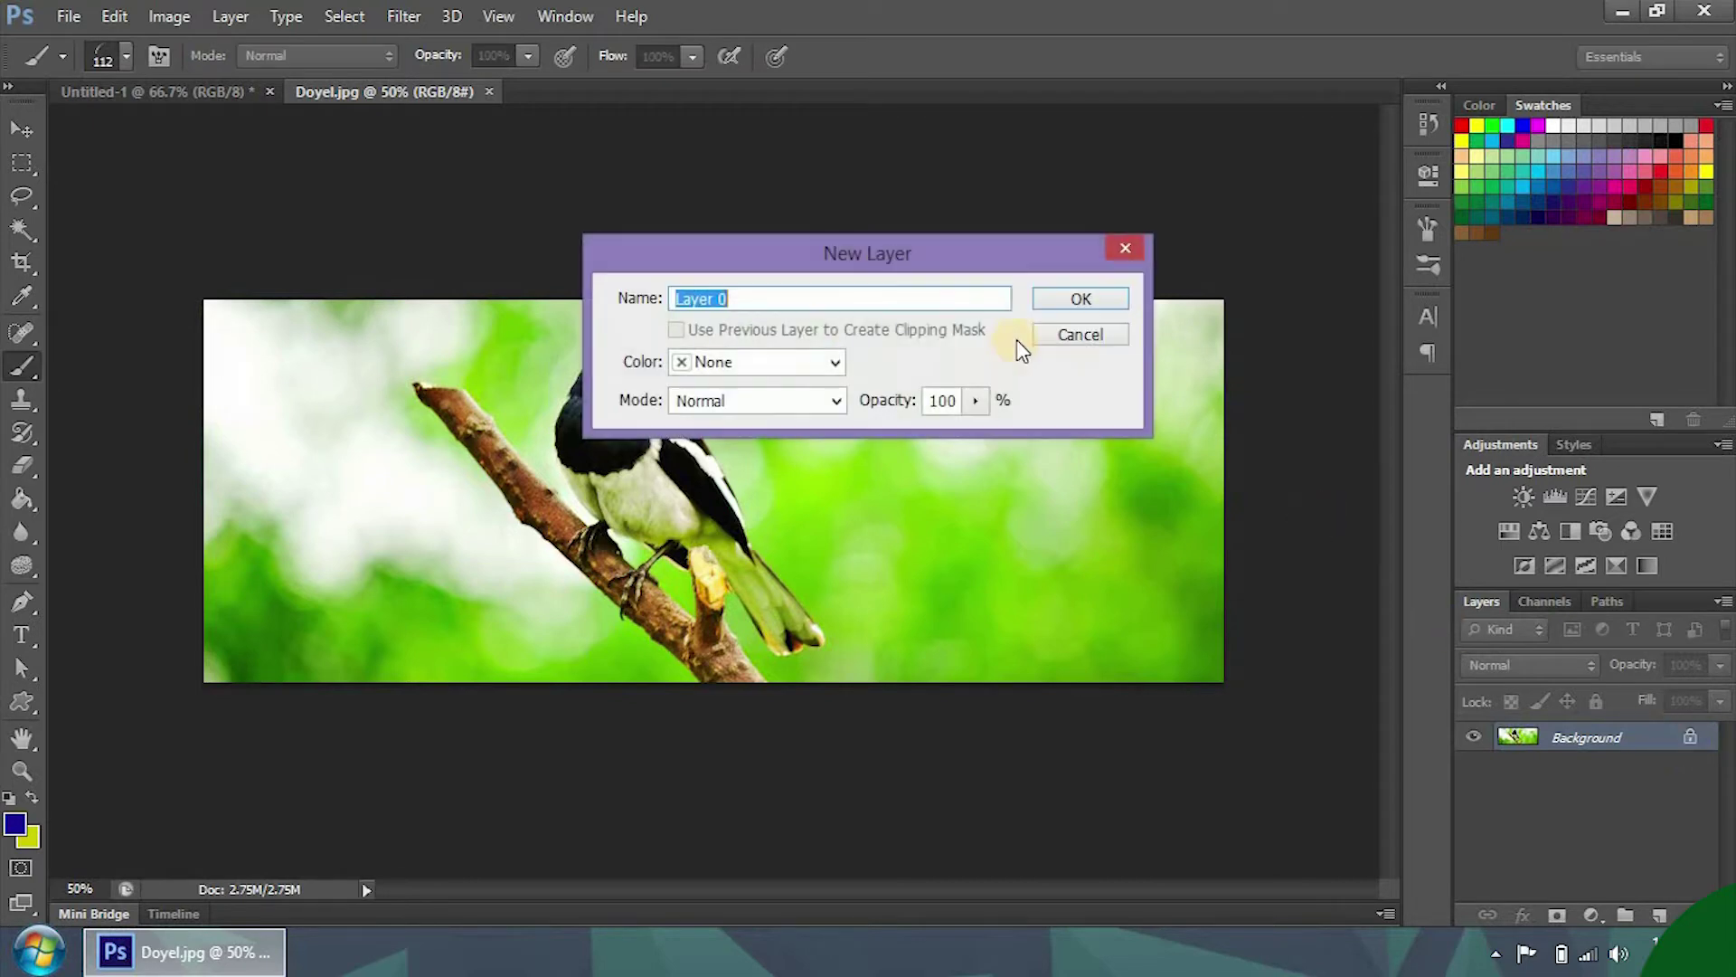
pyautogui.click(1058, 306)
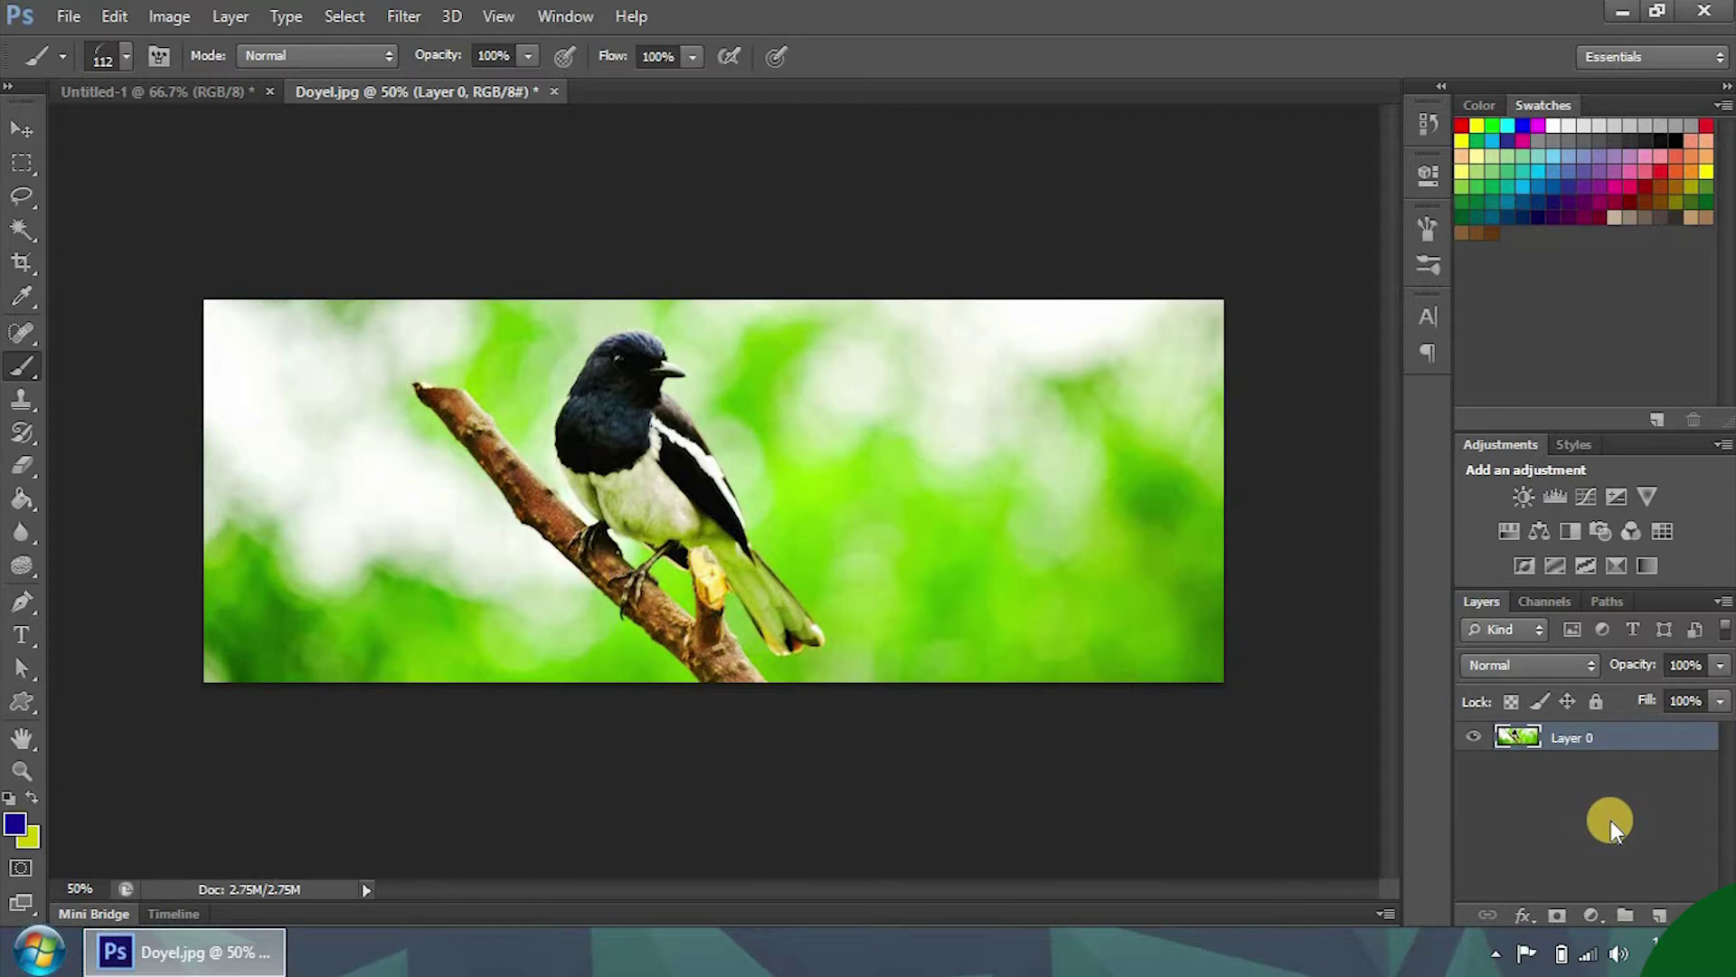
pyautogui.click(1659, 917)
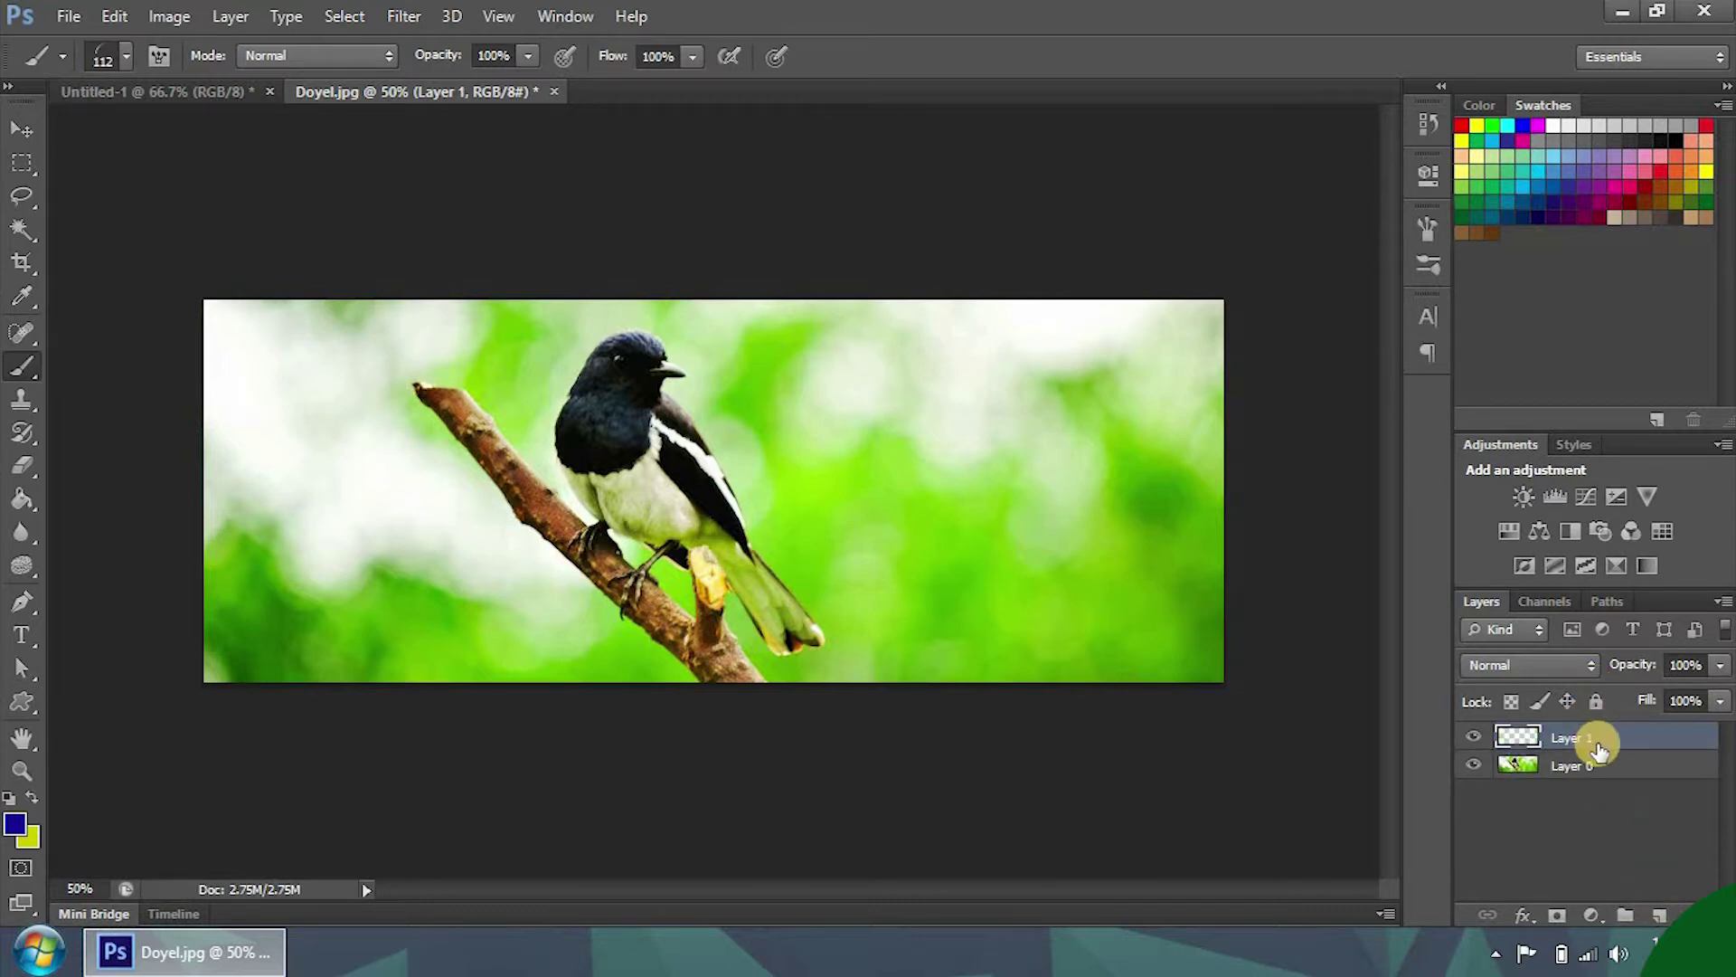
# Step: Paint grass blade strokes directly on the Layer 0 photo, in the green area to the right of the bird
pyautogui.moveTo(1072, 570); pyautogui.dragTo(1040, 602)
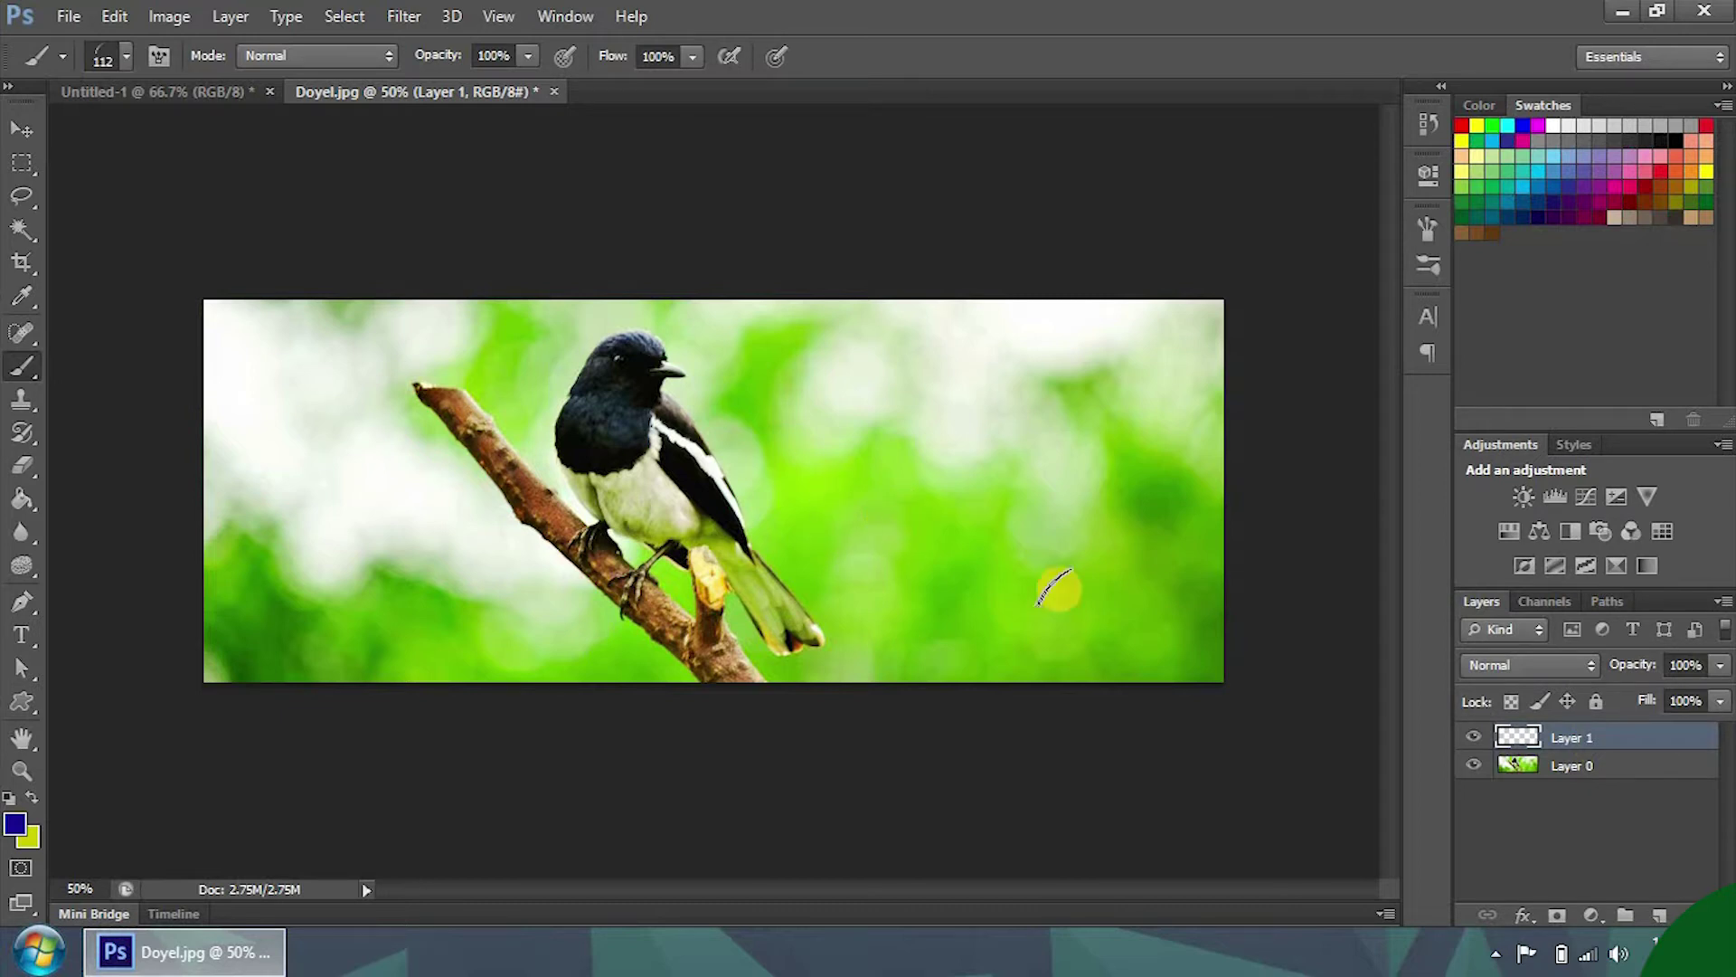
pyautogui.click(1585, 767)
pyautogui.moveTo(827, 463); pyautogui.dragTo(792, 506)
pyautogui.moveTo(891, 566)
pyautogui.mouseDown()
pyautogui.moveTo(879, 584)
pyautogui.moveTo(976, 516)
pyautogui.moveTo(1104, 589)
pyautogui.moveTo(1009, 568)
pyautogui.mouseUp()
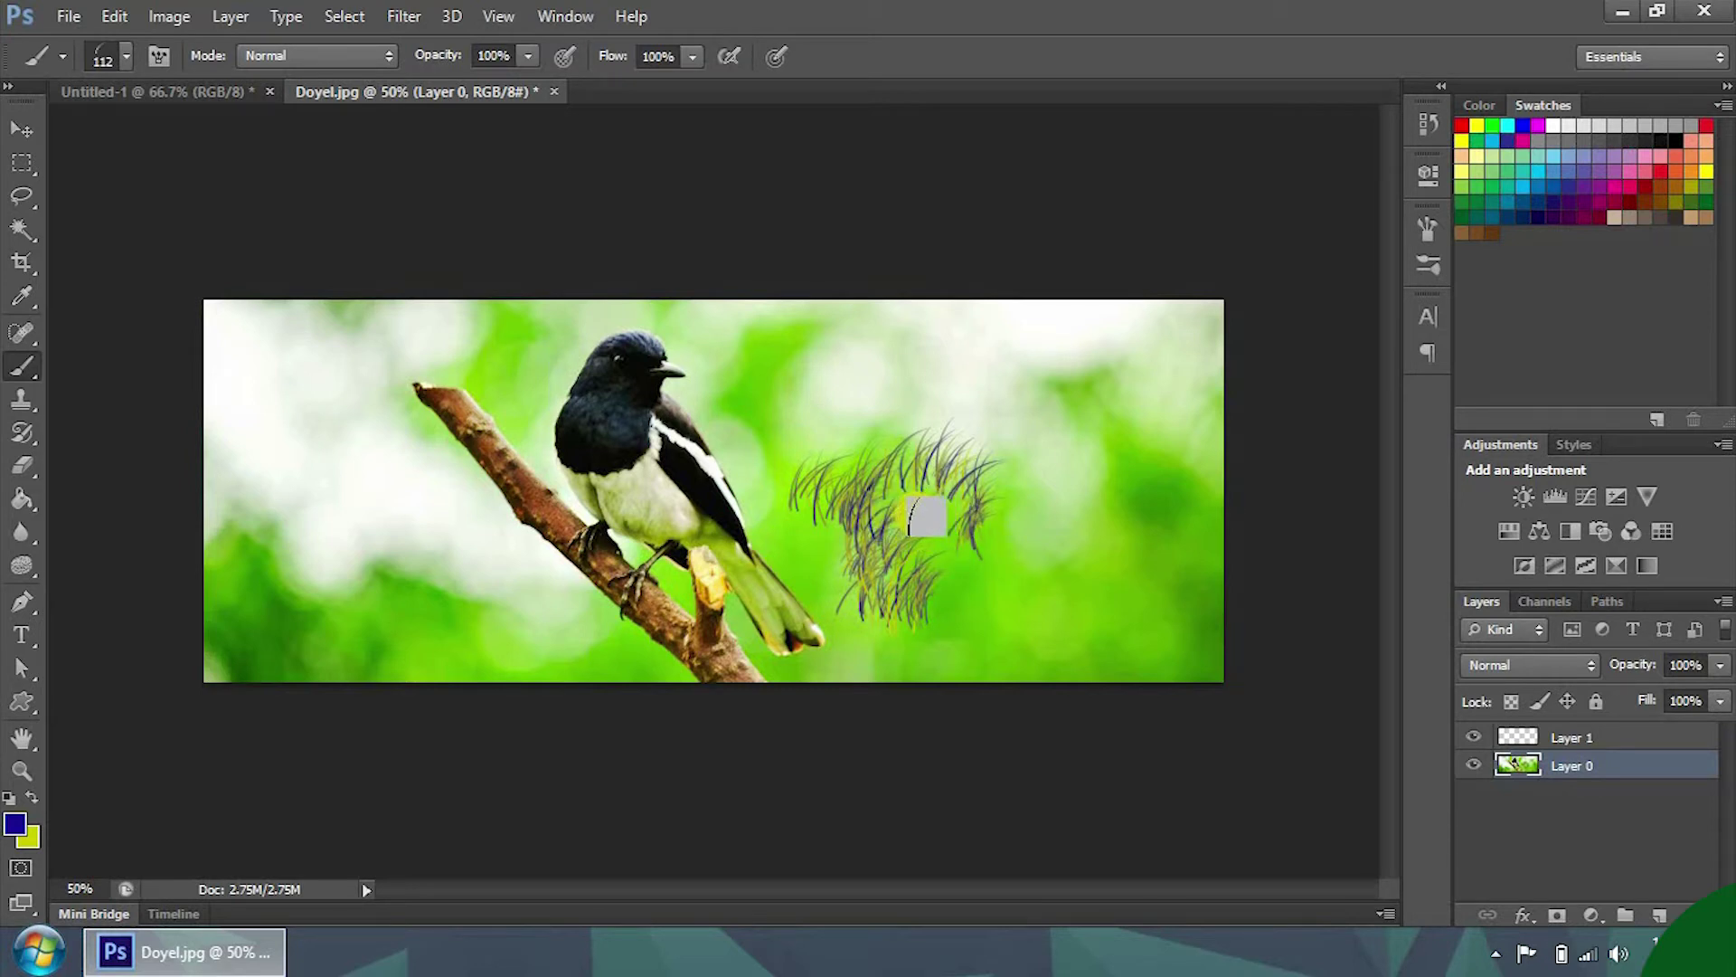
# Step: Paint an arc of grass blades on Layer 1, running from the bird's chest to the grass already painted
pyautogui.click(1615, 741)
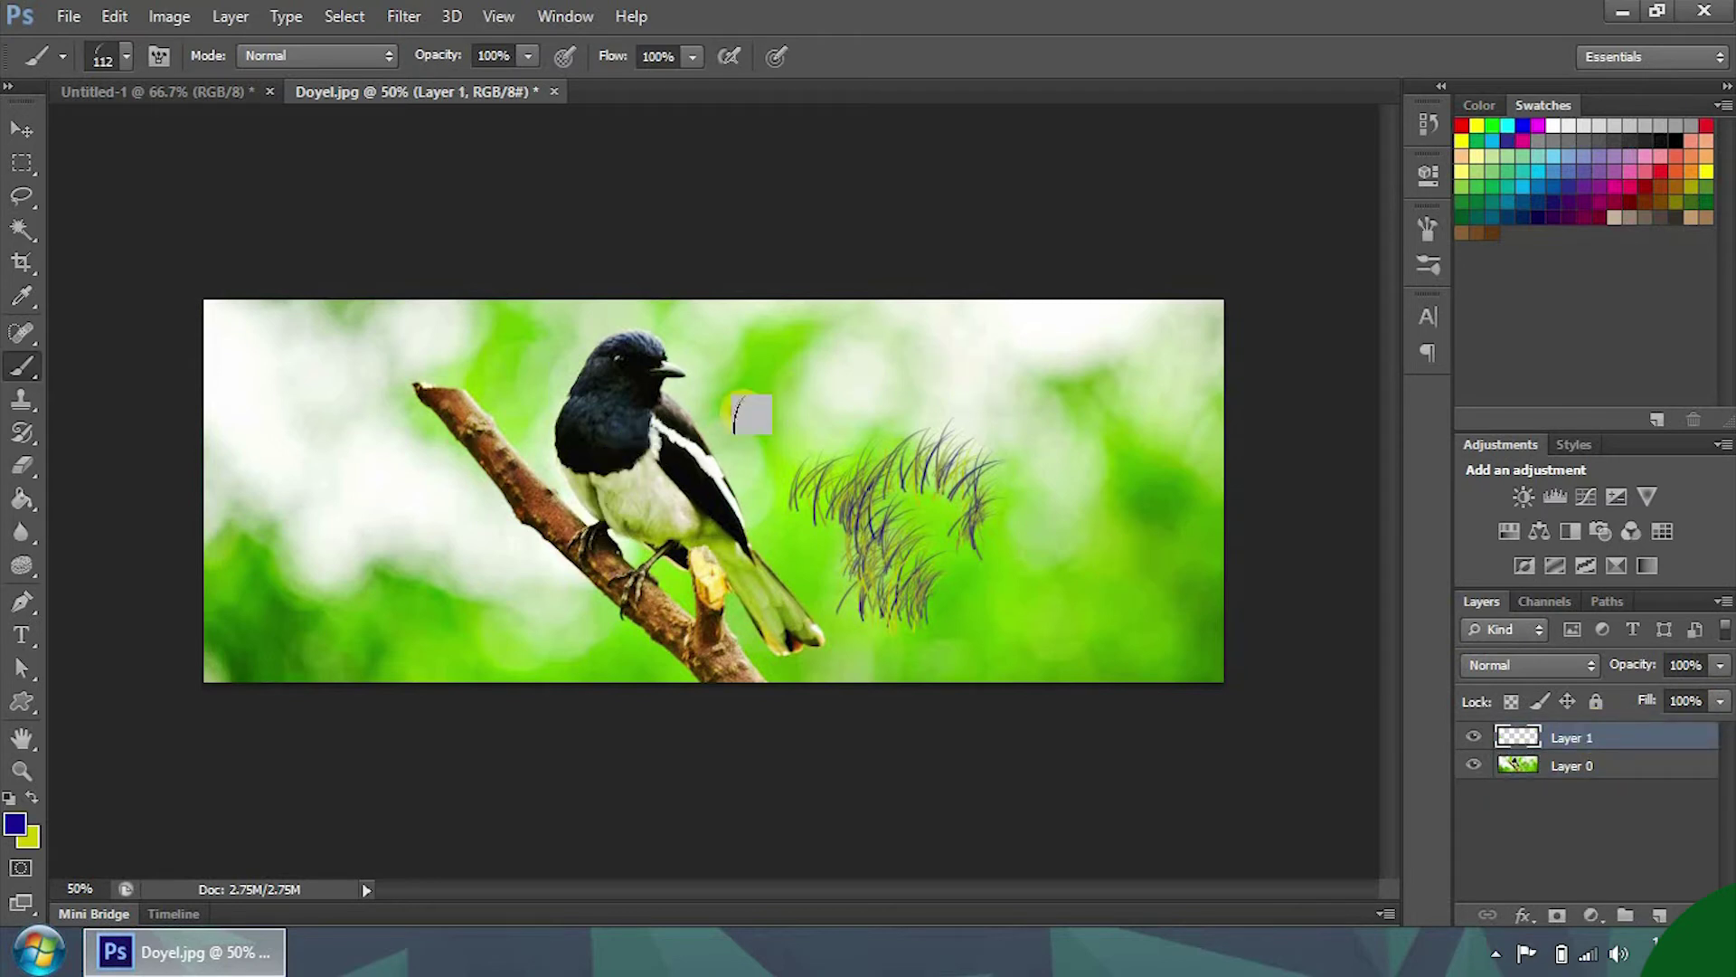
pyautogui.moveTo(583, 511)
pyautogui.mouseDown()
pyautogui.moveTo(752, 414)
pyautogui.moveTo(968, 466)
pyautogui.moveTo(985, 534)
pyautogui.mouseUp()
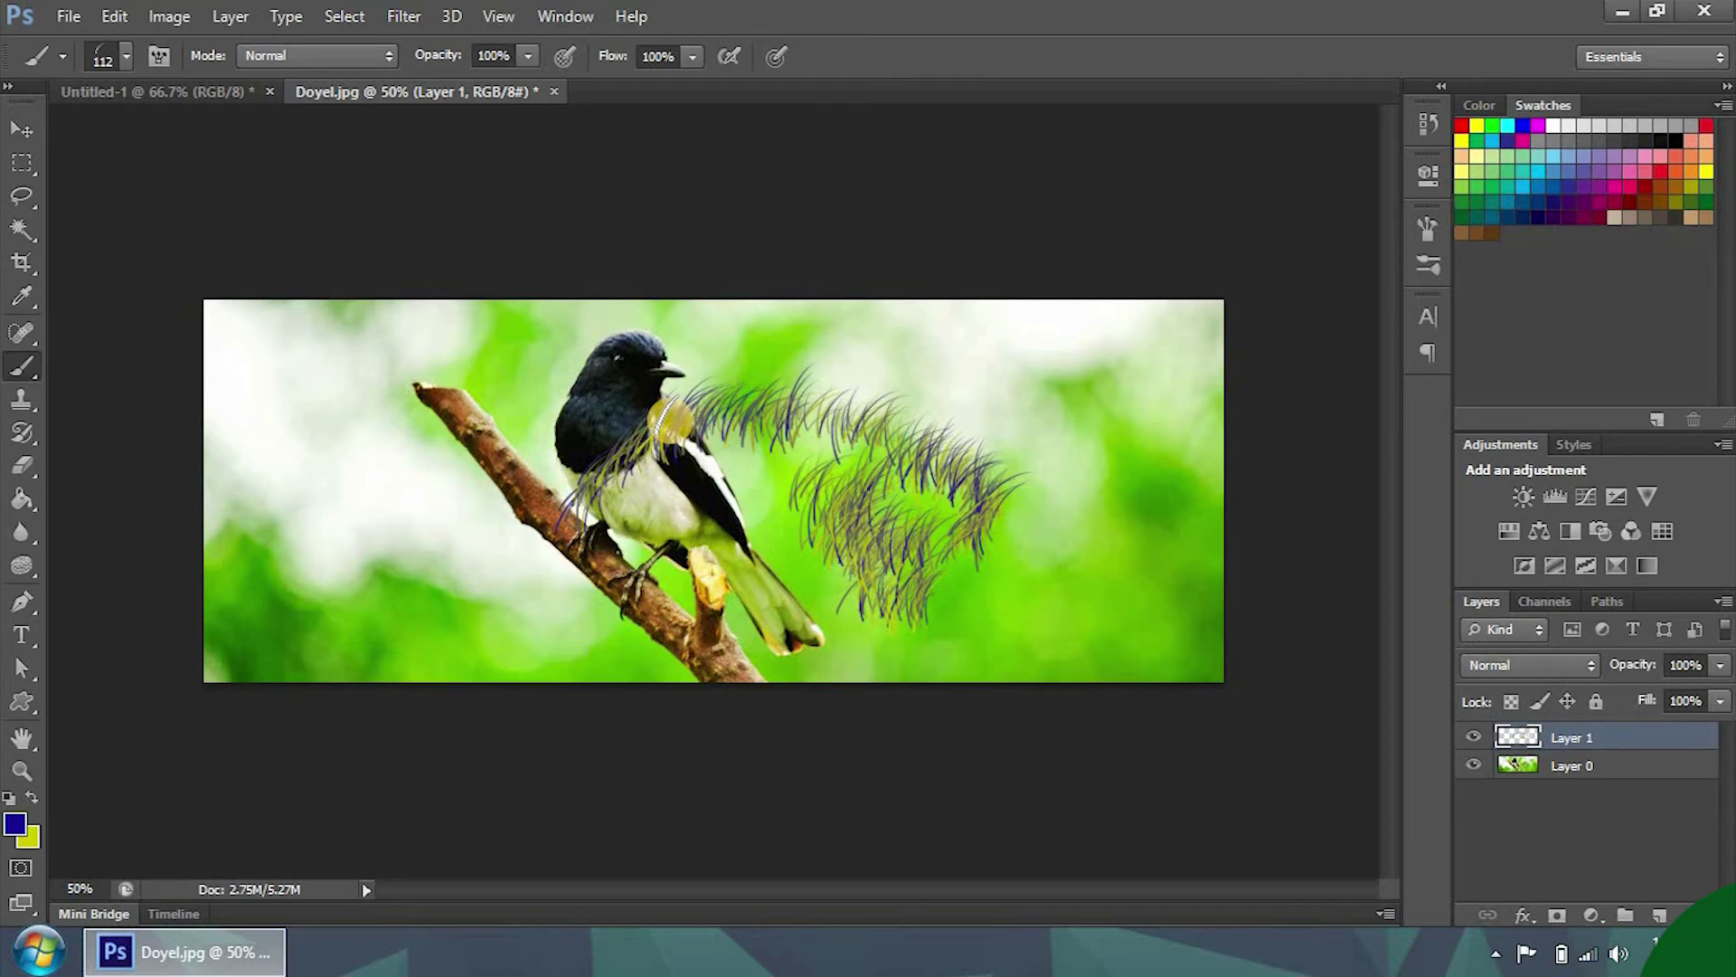
# Step: Move the Layer 0 photo away and back to its original place, and shift Layer 1's grass strokes left across the bird and branch
pyautogui.press('v')
pyautogui.moveTo(771, 446); pyautogui.dragTo(981, 434)
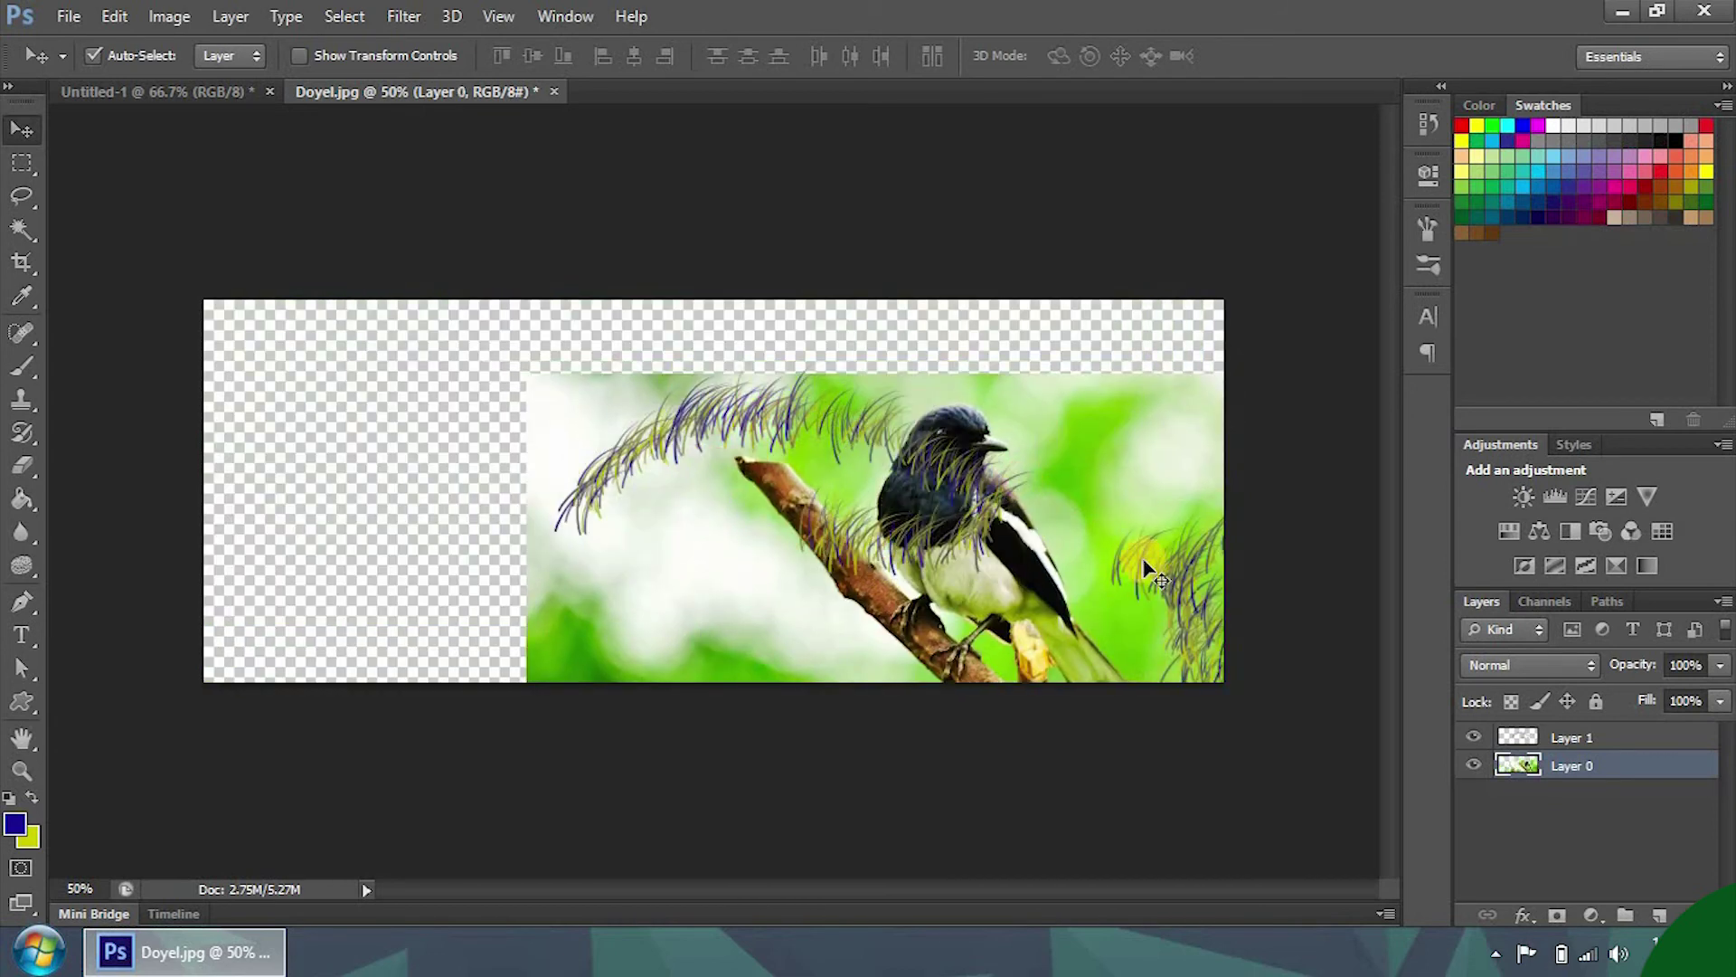
pyautogui.moveTo(1133, 555); pyautogui.dragTo(800, 469)
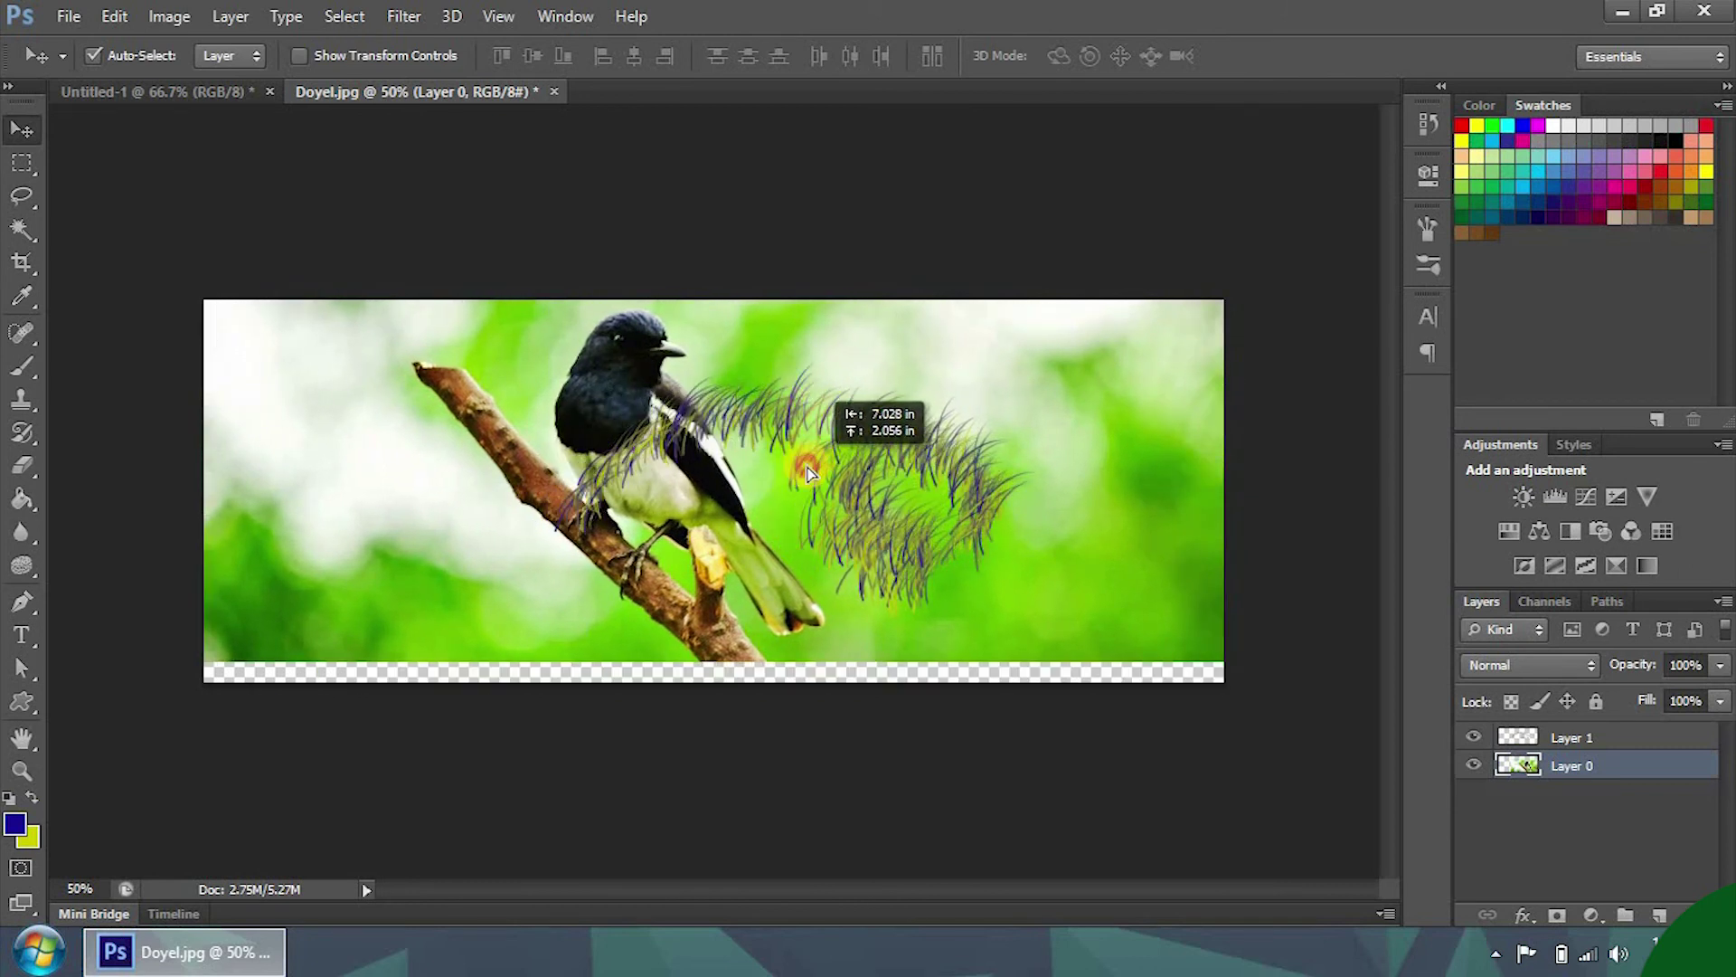
pyautogui.moveTo(688, 403)
pyautogui.mouseDown()
pyautogui.moveTo(704, 389)
pyautogui.moveTo(669, 429)
pyautogui.moveTo(916, 405)
pyautogui.mouseUp()
pyautogui.moveTo(751, 444)
pyautogui.mouseDown()
pyautogui.moveTo(447, 417)
pyautogui.moveTo(341, 453)
pyautogui.moveTo(418, 455)
pyautogui.mouseUp()
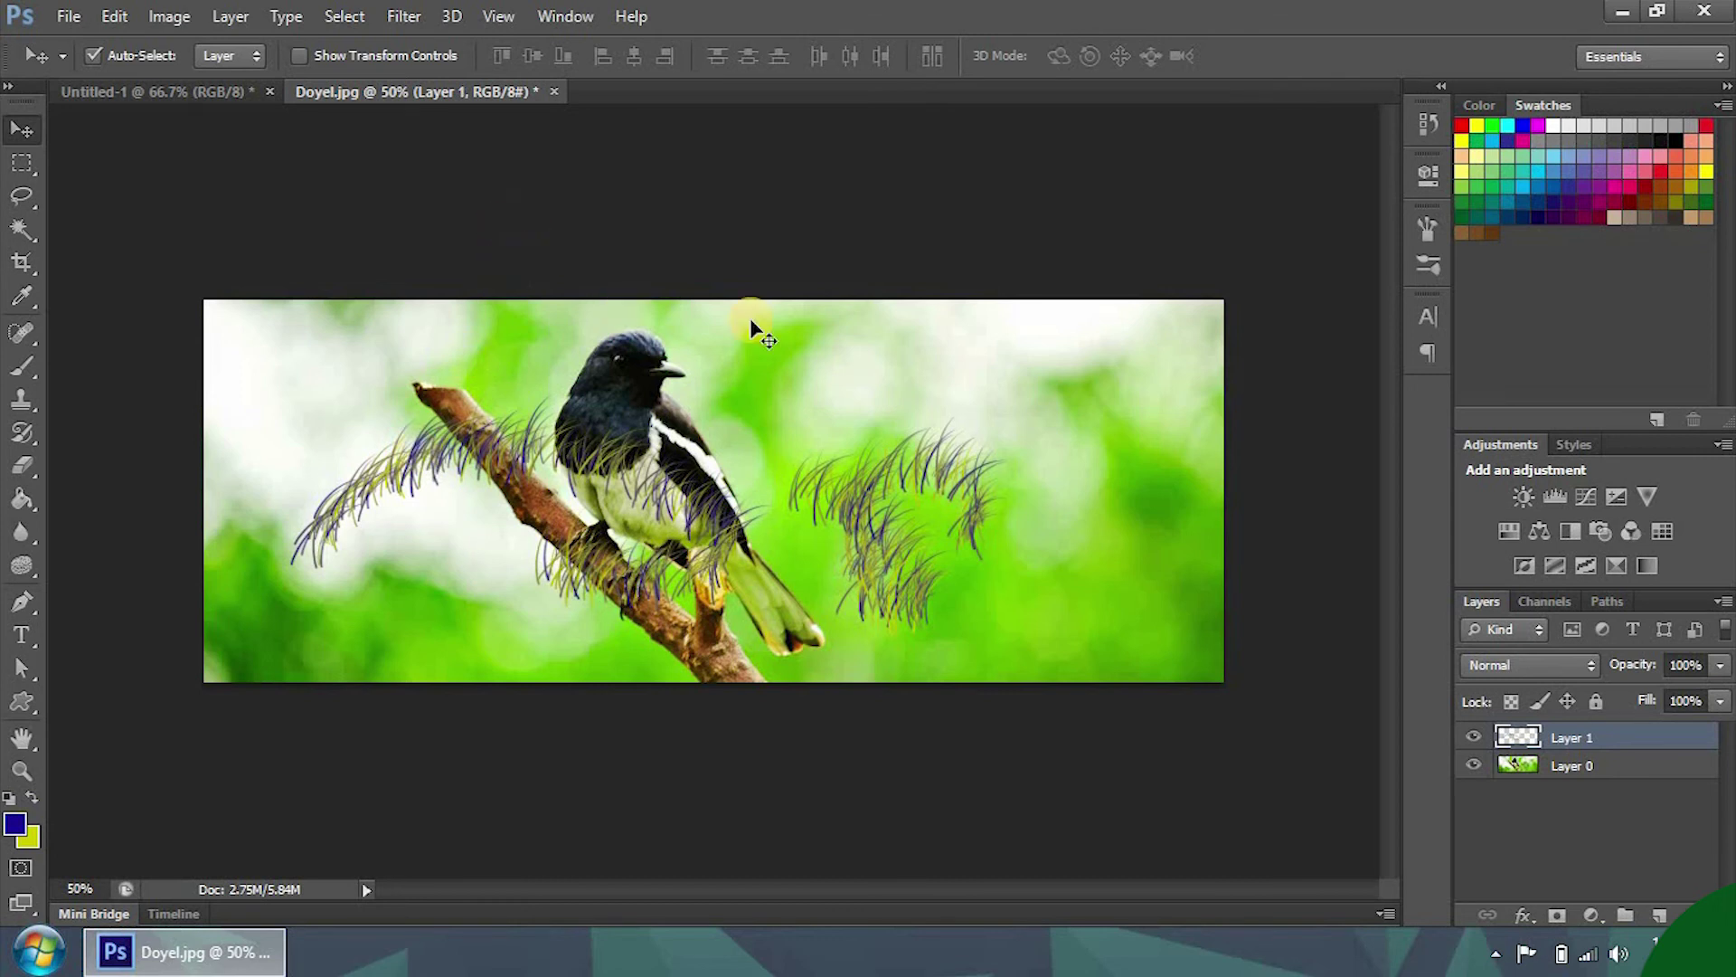